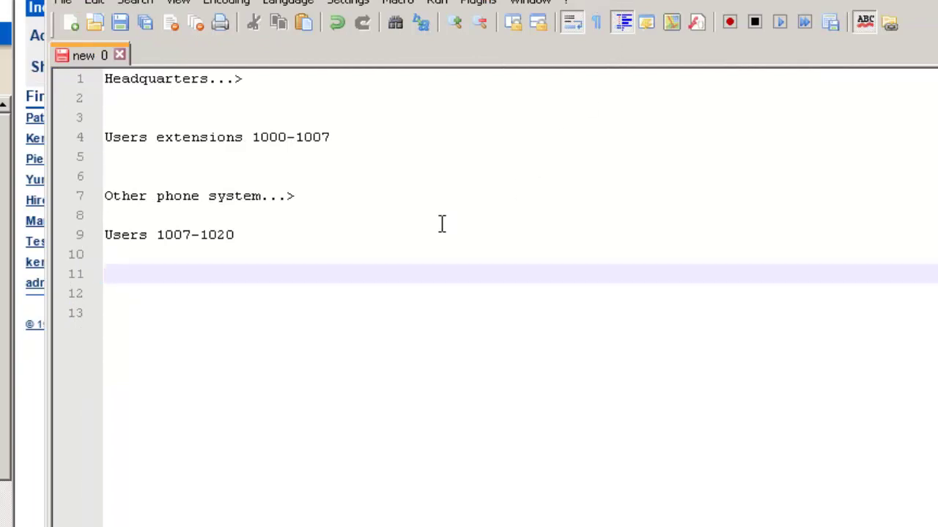
Step: Review the headquarters range 1000-1007 and the other system's user extension range in the notes
{"action": "left_click", "coordinate": [345, 136]}
{"action": "mouse_move", "coordinate": [345, 136]}
{"action": "left_mouse_down"}
{"action": "mouse_move", "coordinate": [132, 121]}
{"action": "mouse_move", "coordinate": [107, 136]}
{"action": "left_mouse_up"}
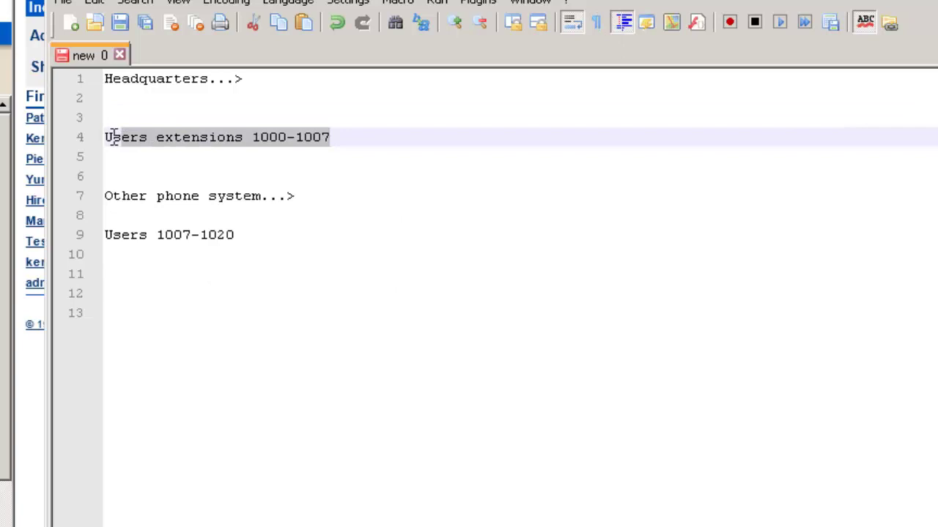
{"action": "left_click", "coordinate": [337, 249]}
{"action": "left_click", "coordinate": [244, 236]}
{"action": "left_click_drag", "start_coordinate": [244, 235], "coordinate": [111, 229]}
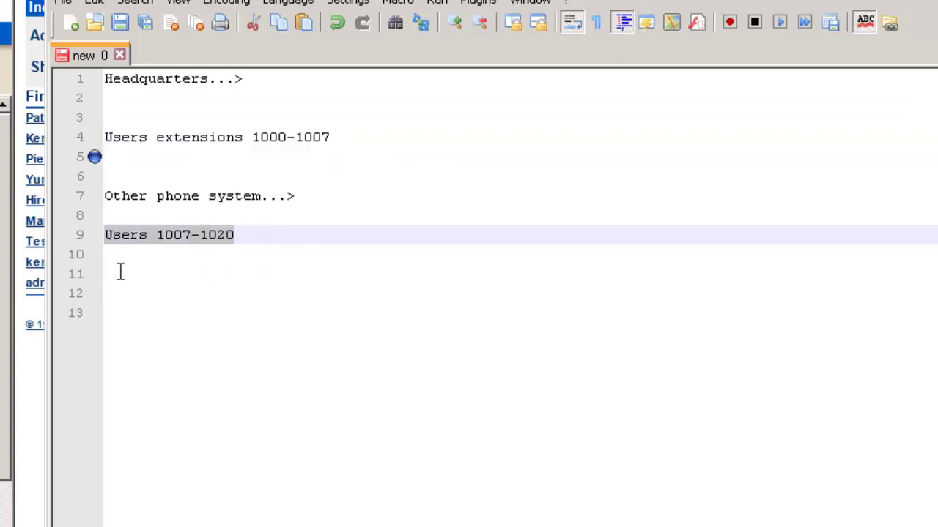
{"action": "left_click_drag", "start_coordinate": [253, 137], "coordinate": [339, 140]}
{"action": "left_click", "coordinate": [390, 210]}
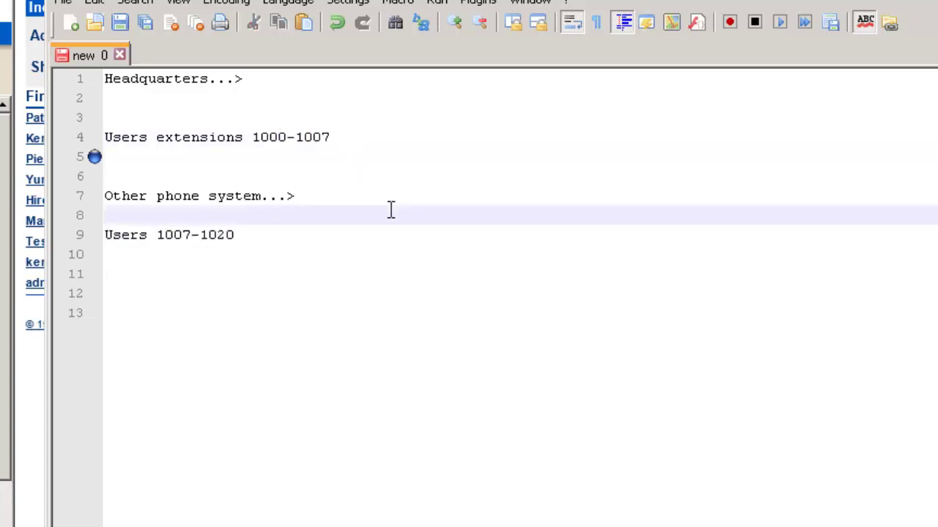
Step: Add a 'SIP TIE Trunks' heading on line 12 below the extension ranges
{"action": "left_click", "coordinate": [327, 231]}
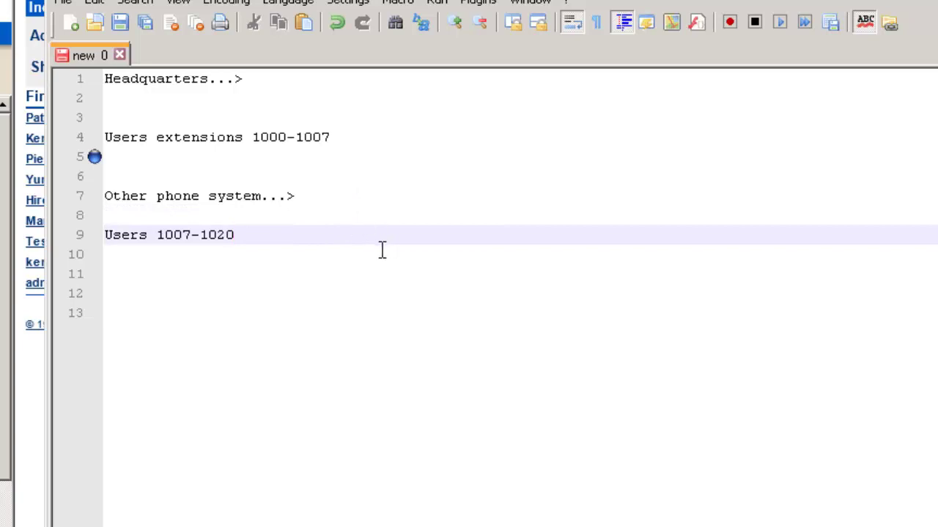
{"action": "left_click", "coordinate": [358, 246]}
{"action": "key", "text": "Return"}
{"action": "key", "text": "Return"}
{"action": "type", "text": "SIP T"}
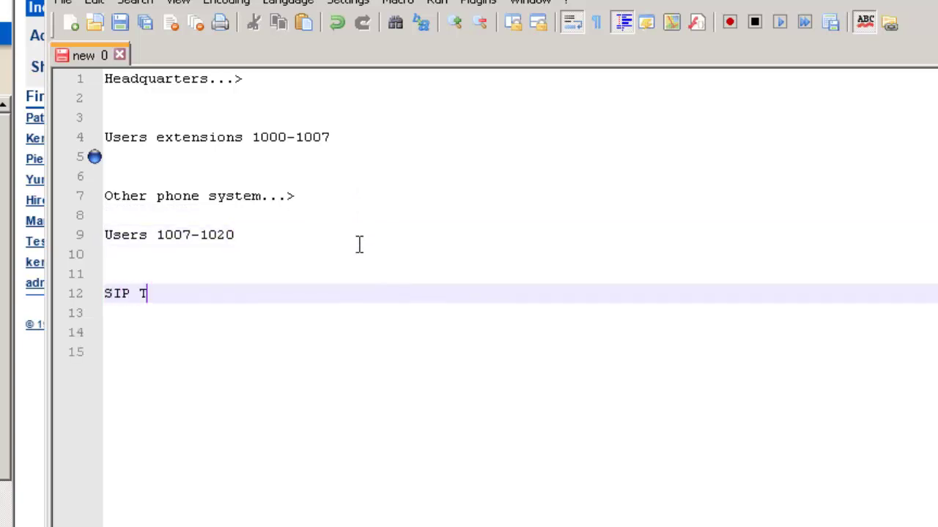
{"action": "type", "text": "IE Trunks"}
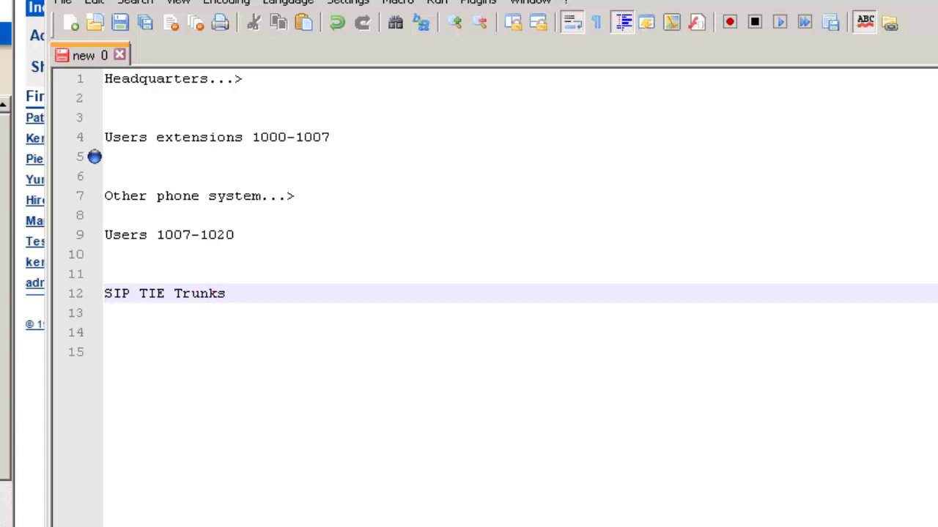
Step: Narrow the notes window to reveal the web page, then restore it to full width
{"action": "left_click_drag", "start_coordinate": [937, 263], "coordinate": [843, 264]}
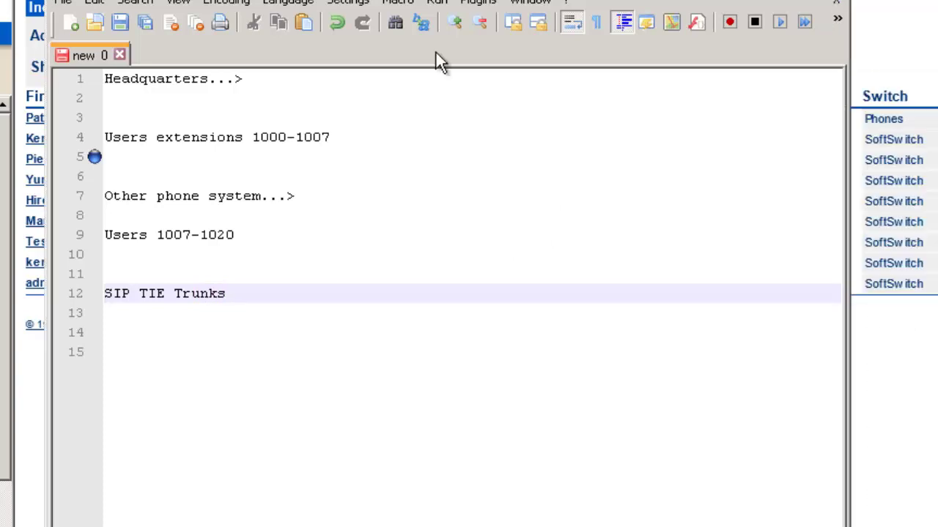
{"action": "left_click_drag", "start_coordinate": [469, 7], "coordinate": [456, 25]}
{"action": "left_click_drag", "start_coordinate": [841, 356], "coordinate": [937, 357]}
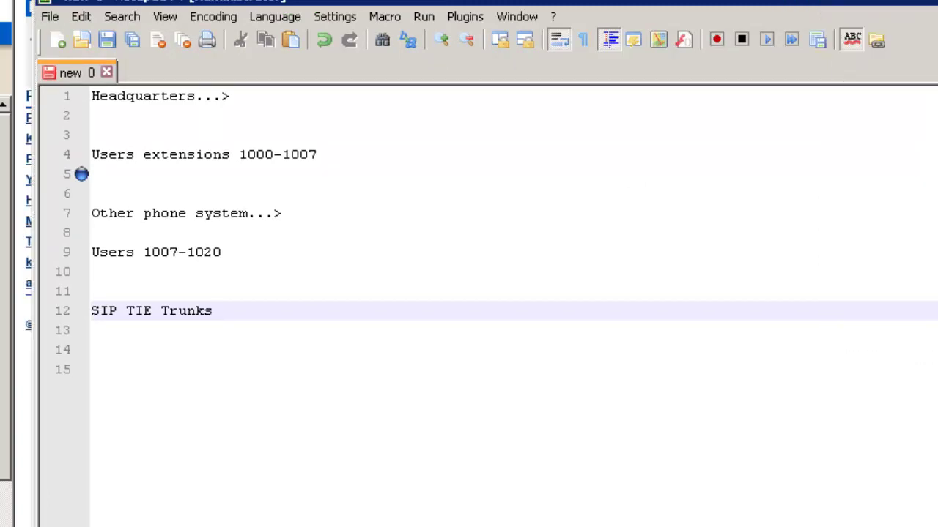
Step: Start a new SIP trunk group at the Sunnyvale site from the Trunk Groups list
{"action": "key", "text": "alt+Tab"}
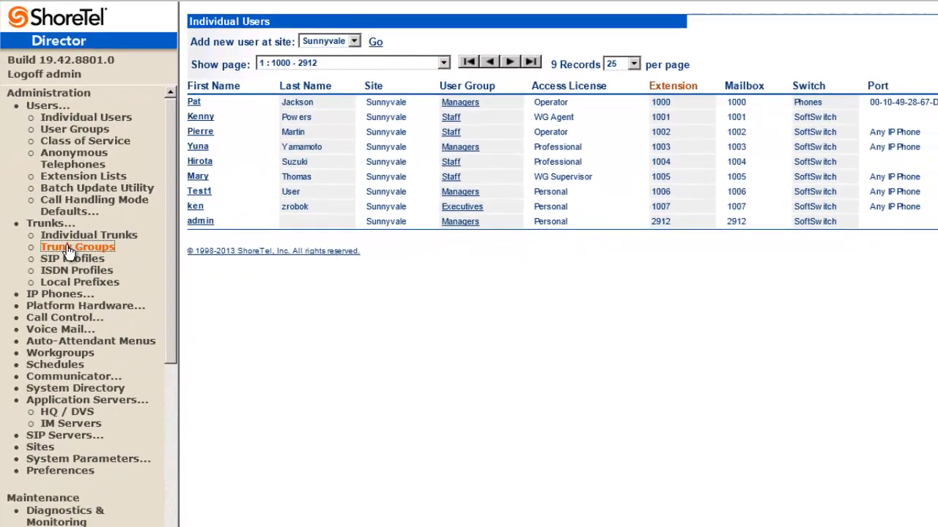
{"action": "left_click", "coordinate": [68, 249]}
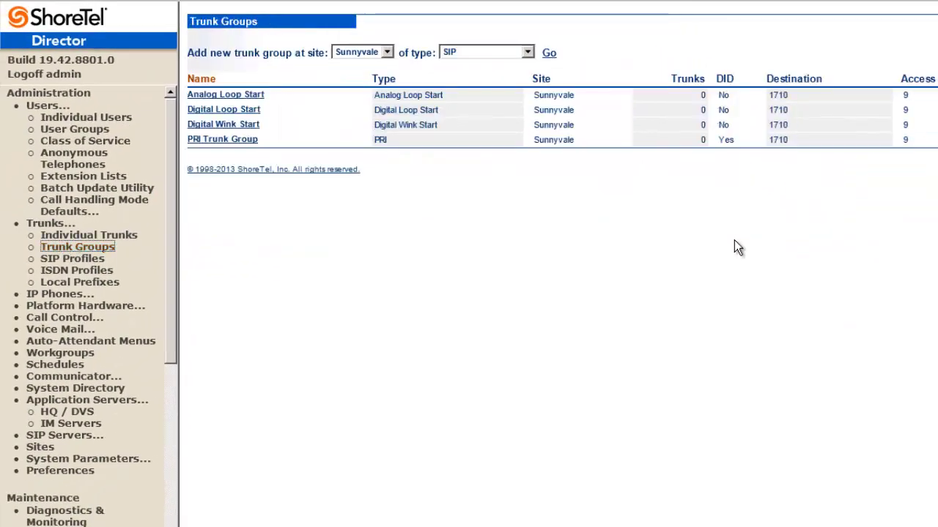
{"action": "left_click", "coordinate": [385, 53]}
{"action": "left_click", "coordinate": [356, 76]}
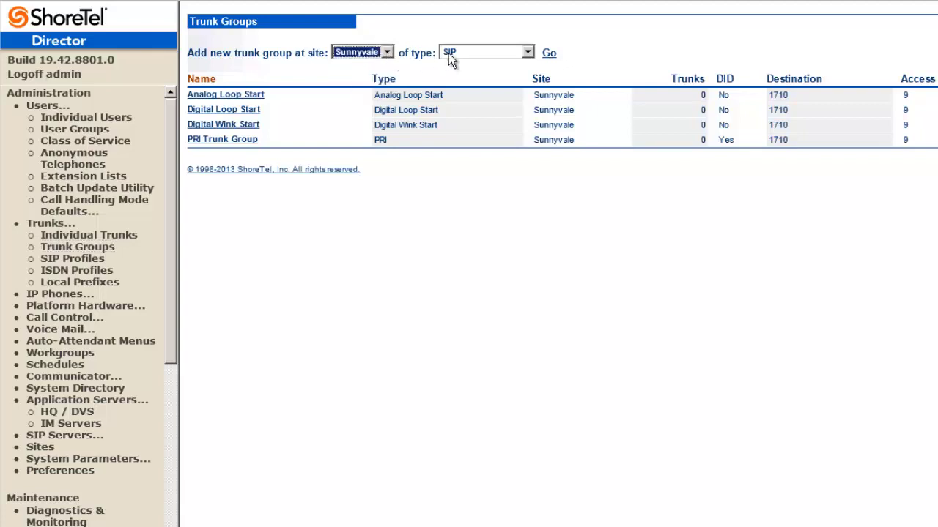
{"action": "left_click", "coordinate": [546, 59]}
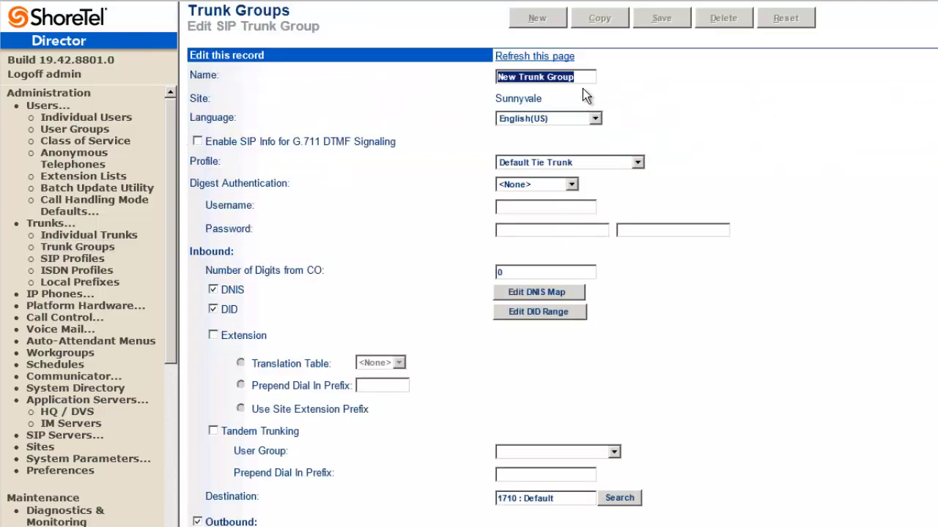
Step: Name the trunk group 'SIP TIE to Other System' and keep the Default Tie Trunk profile
{"action": "type", "text": "S"}
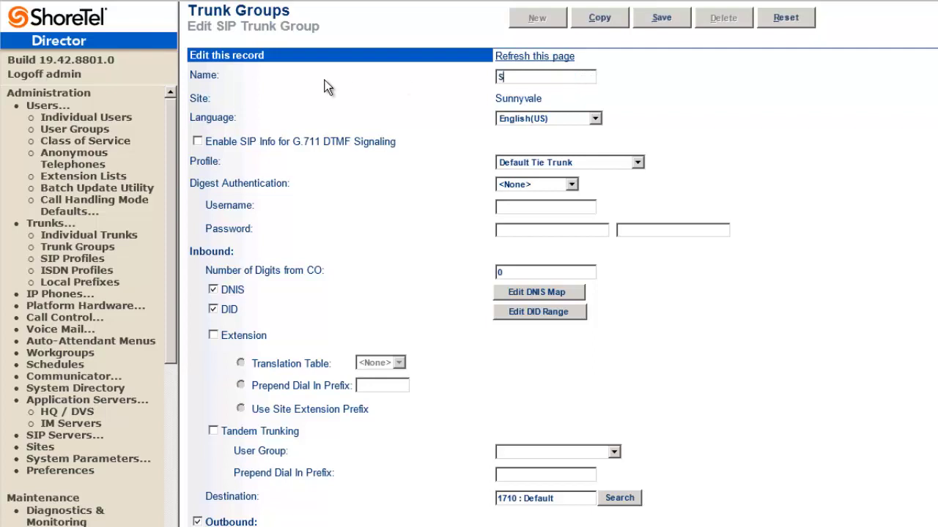
{"action": "type", "text": "IP TIE to Other System"}
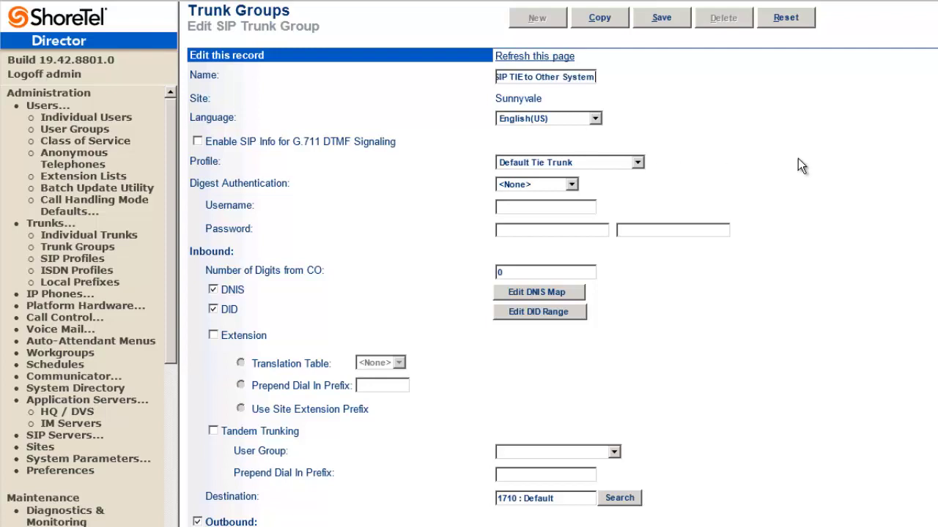
{"action": "left_click", "coordinate": [628, 163]}
{"action": "left_click", "coordinate": [563, 222]}
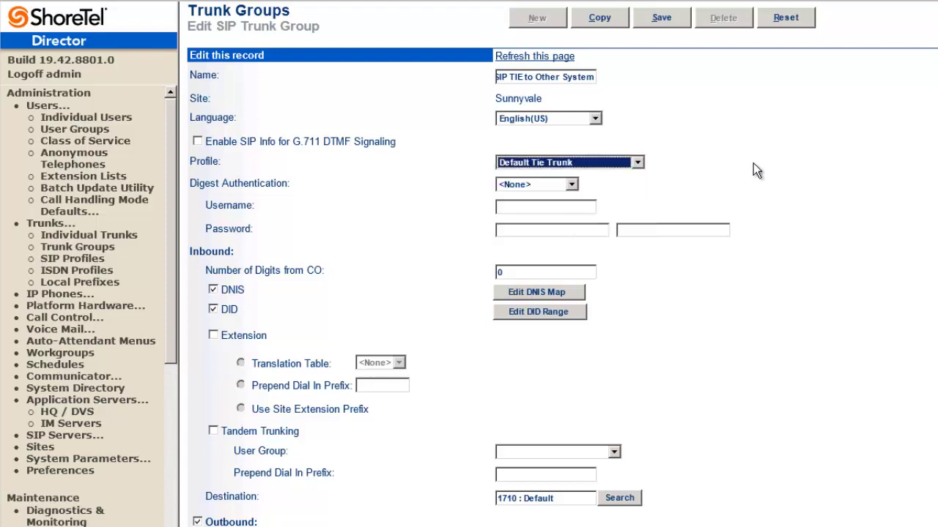
{"action": "scroll", "coordinate": [562, 263], "scroll_direction": "down", "scroll_amount": 3}
{"action": "scroll", "coordinate": [505, 118], "scroll_direction": "down", "scroll_amount": 2}
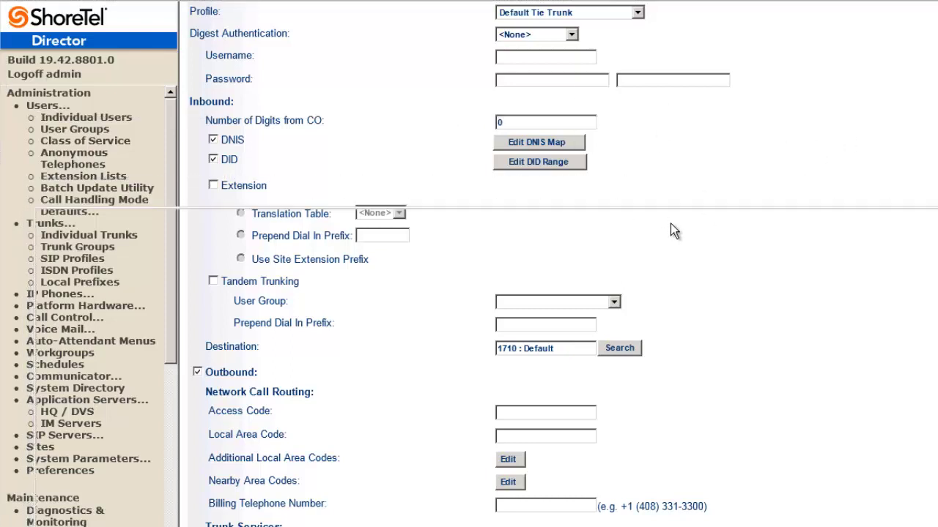
Step: Check the other system's range in the notes and set Number of Digits from CO to 4
{"action": "key", "text": "alt+Tab"}
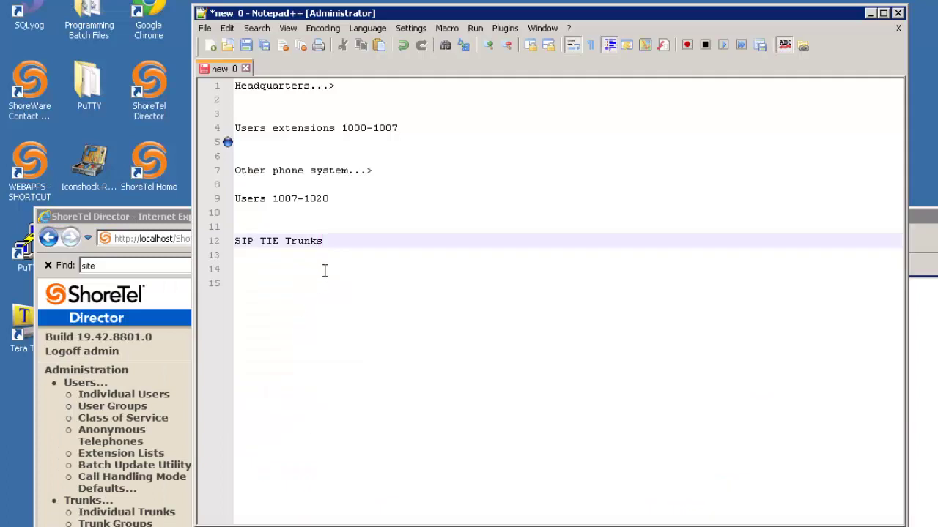
{"action": "left_click_drag", "start_coordinate": [328, 197], "coordinate": [277, 199]}
{"action": "key", "text": "alt+Tab"}
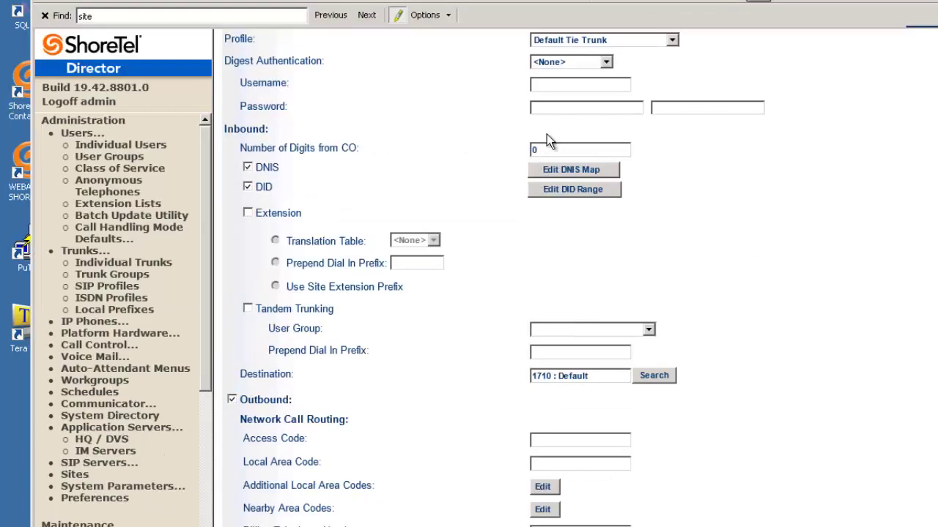
{"action": "double_click", "coordinate": [548, 149]}
{"action": "type", "text": "4"}
Step: Pick Executives as the tandem trunking user group, then switch Tandem Trunking off
{"action": "scroll", "coordinate": [491, 293], "scroll_direction": "down", "scroll_amount": 3}
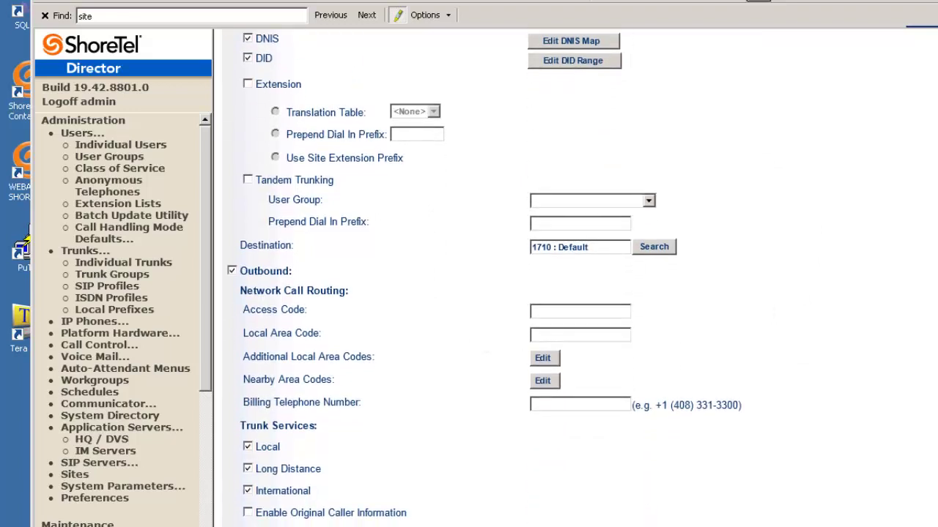
{"action": "scroll", "coordinate": [490, 293], "scroll_direction": "up", "scroll_amount": 1}
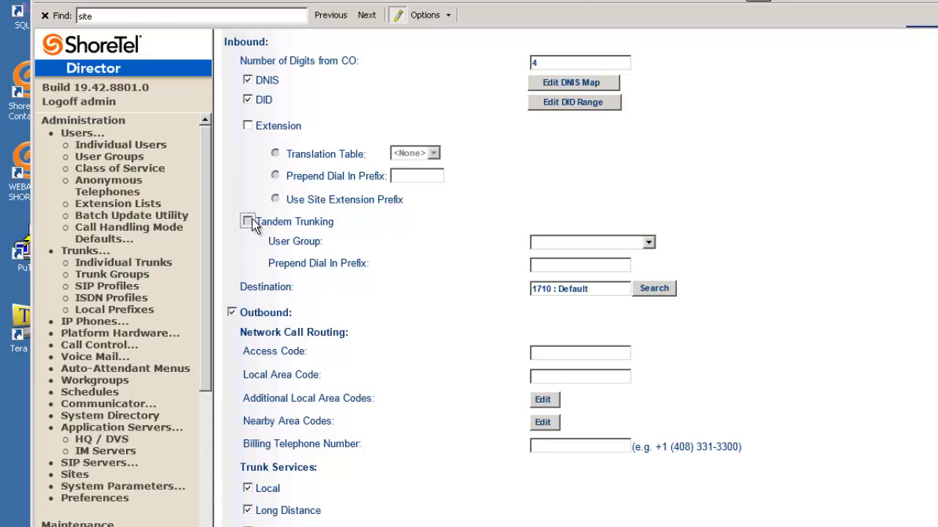
{"action": "left_click", "coordinate": [649, 243]}
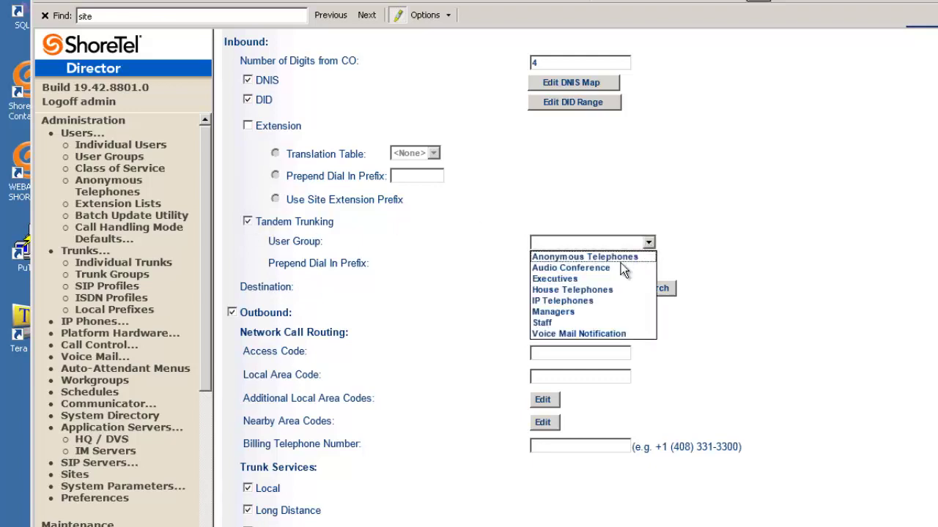
{"action": "left_click", "coordinate": [591, 280]}
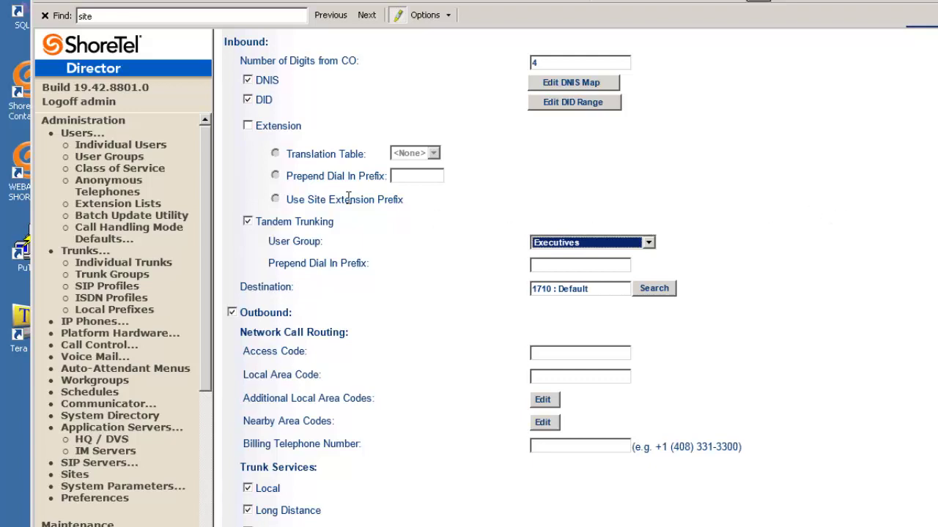
{"action": "left_click", "coordinate": [247, 222]}
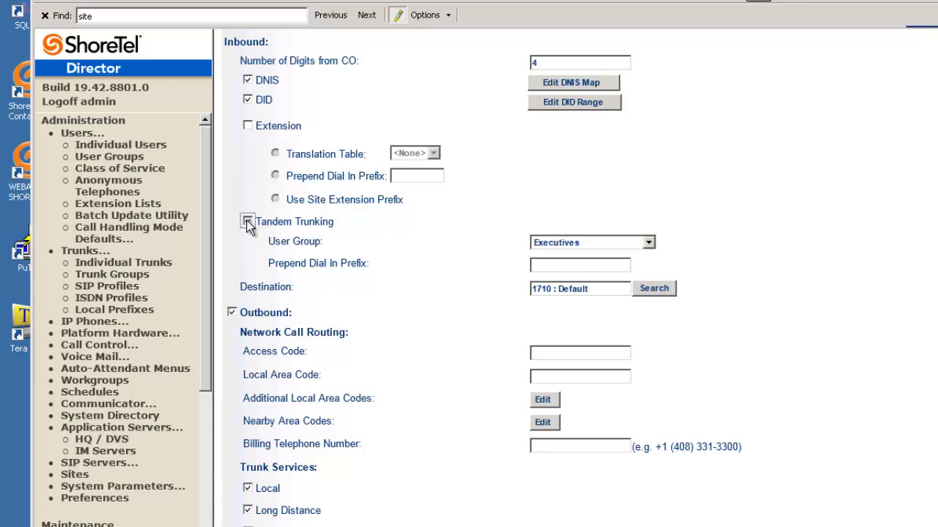
Step: Untick long distance, international, operator assisted, carrier selection and emergency trunk services
{"action": "left_click", "coordinate": [786, 334]}
{"action": "scroll", "coordinate": [484, 274], "scroll_direction": "down", "scroll_amount": 5}
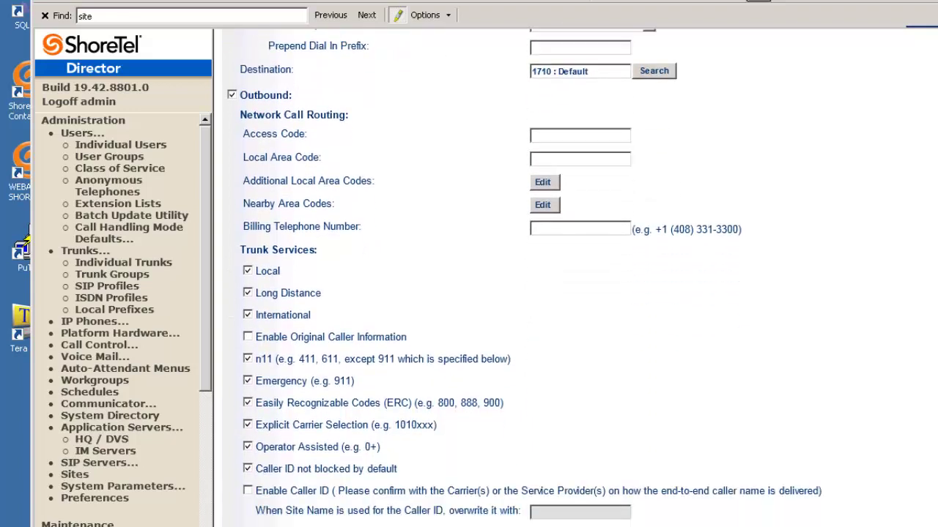
{"action": "scroll", "coordinate": [484, 274], "scroll_direction": "down", "scroll_amount": 1}
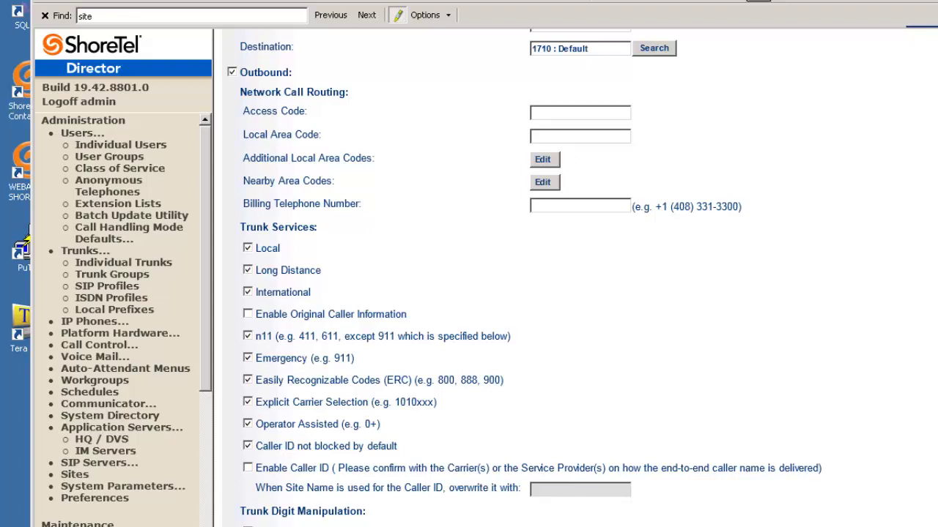
{"action": "left_click", "coordinate": [247, 271]}
{"action": "left_click", "coordinate": [247, 292]}
{"action": "left_click", "coordinate": [248, 424]}
{"action": "left_click", "coordinate": [247, 403]}
{"action": "left_click", "coordinate": [247, 358]}
Step: Turn off ERC and Caller ID not blocked by default, then review the form from the top
{"action": "scroll", "coordinate": [483, 278], "scroll_direction": "up", "scroll_amount": 3}
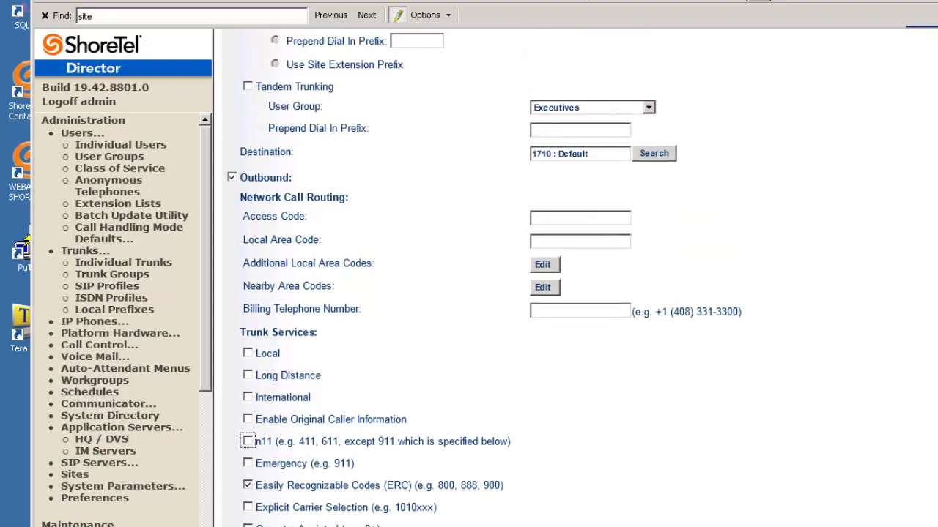
{"action": "scroll", "coordinate": [256, 476], "scroll_direction": "down", "scroll_amount": 1}
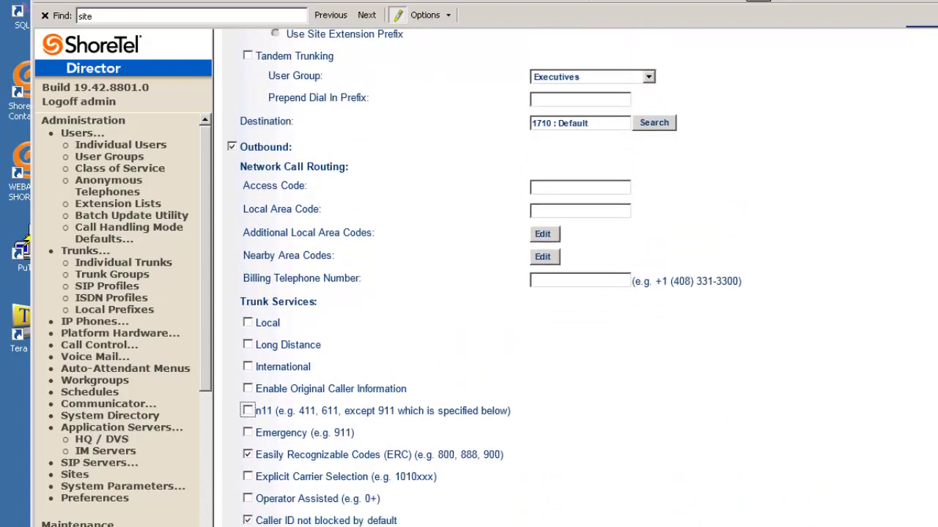
{"action": "left_click", "coordinate": [249, 455]}
{"action": "key", "text": "space"}
{"action": "left_click", "coordinate": [248, 520]}
{"action": "key", "text": "Home"}
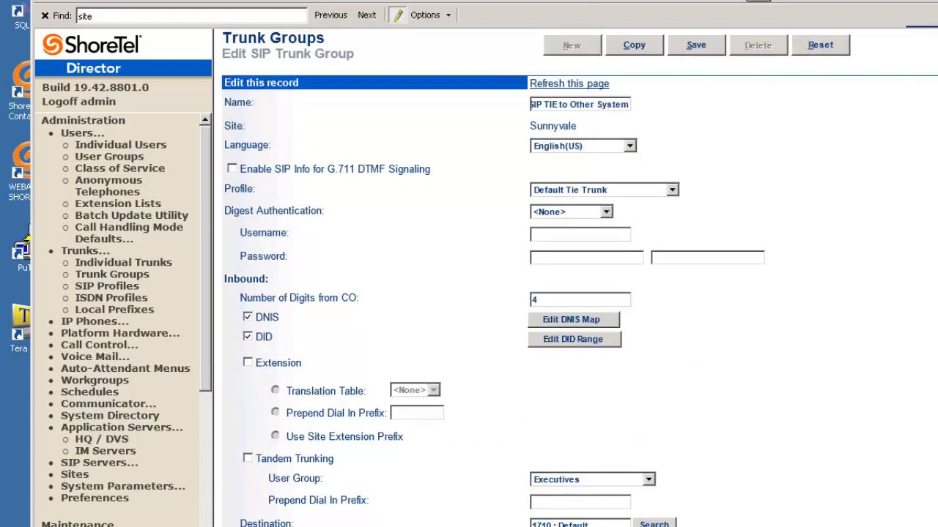
{"action": "key", "text": "Down"}
{"action": "key", "text": "Down"}
{"action": "key", "text": "Down"}
{"action": "key", "text": "Down"}
{"action": "key", "text": "Down"}
{"action": "key", "text": "Down"}
{"action": "key", "text": "Down"}
{"action": "key", "text": "Down"}
{"action": "key", "text": "Down"}
{"action": "key", "text": "Down"}
{"action": "key", "text": "Down"}
{"action": "key", "text": "Down"}
{"action": "key", "text": "Down"}
{"action": "key", "text": "Down"}
{"action": "key", "text": "Down"}
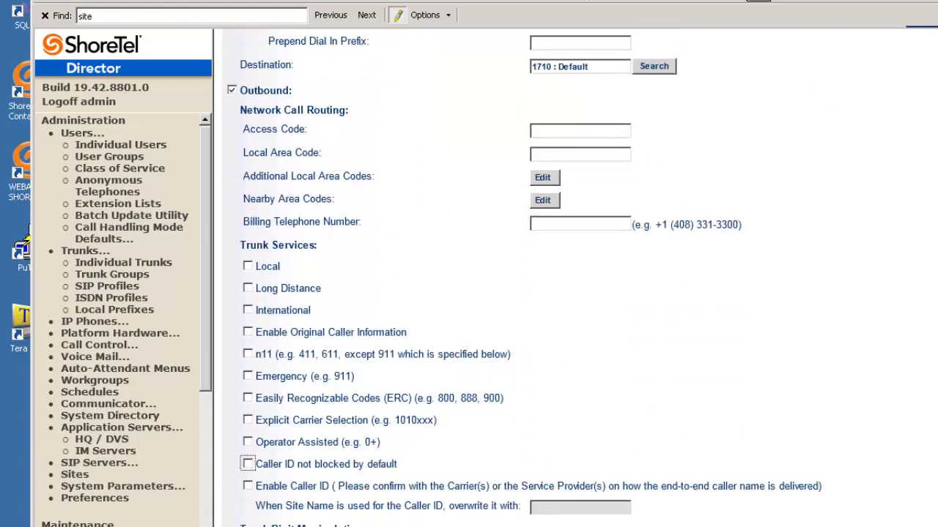
{"action": "key", "text": "Down"}
{"action": "key", "text": "Down"}
{"action": "key", "text": "Down"}
{"action": "key", "text": "Down"}
{"action": "key", "text": "Down"}
{"action": "key", "text": "Down"}
{"action": "key", "text": "Down"}
{"action": "key", "text": "Down"}
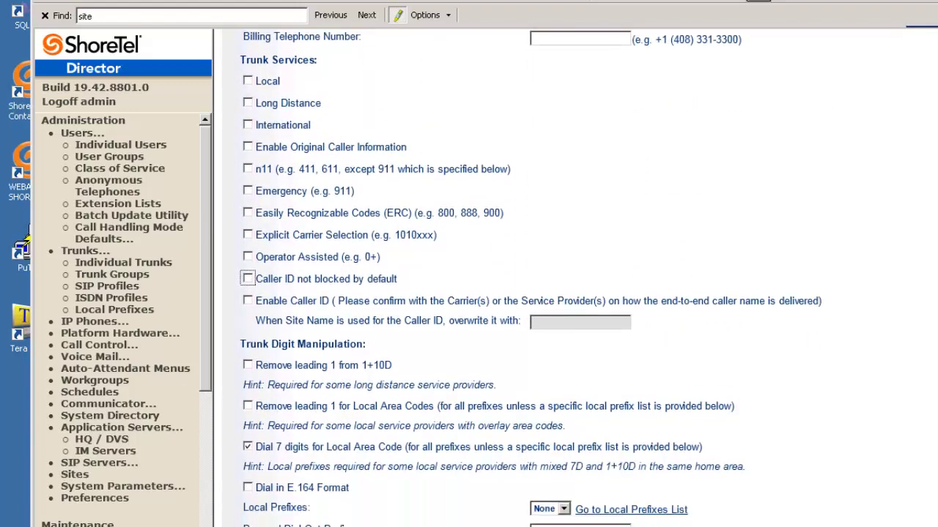
{"action": "key", "text": "Down"}
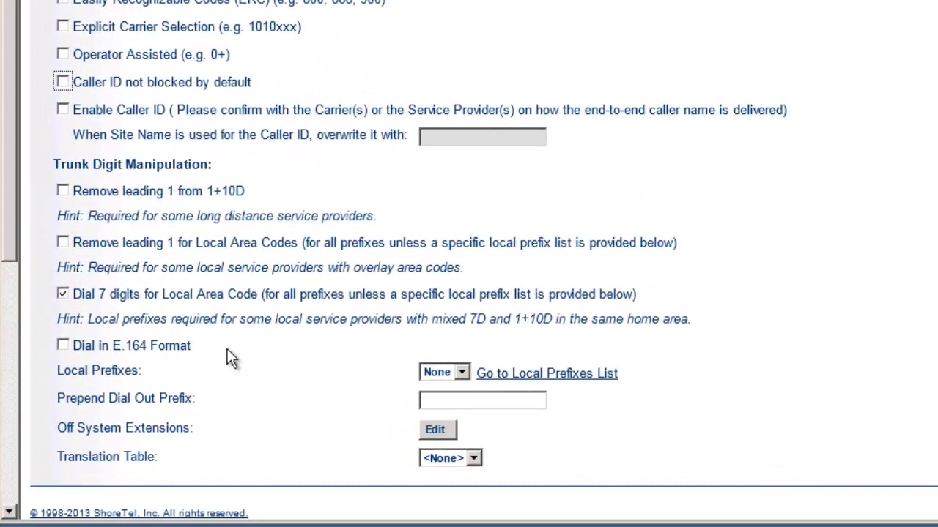
{"action": "left_click_drag", "start_coordinate": [58, 429], "coordinate": [176, 429]}
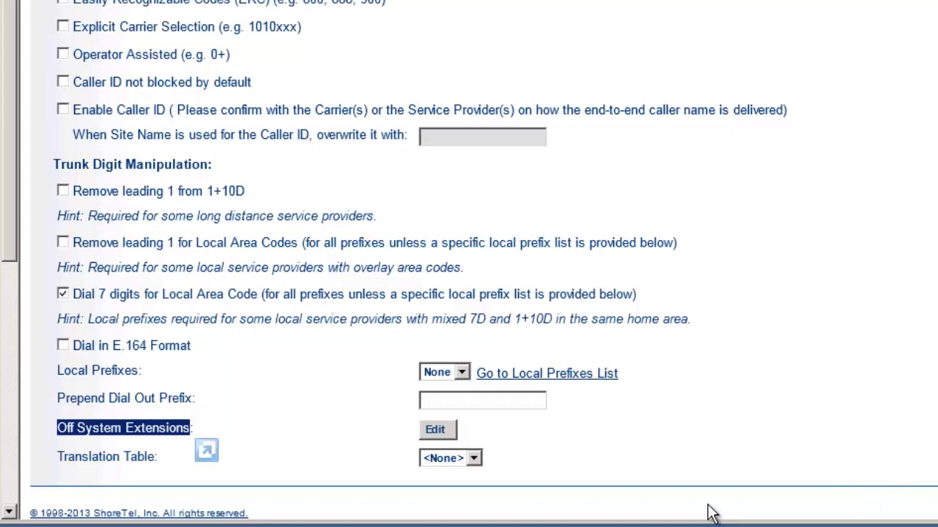
{"action": "left_click", "coordinate": [430, 444]}
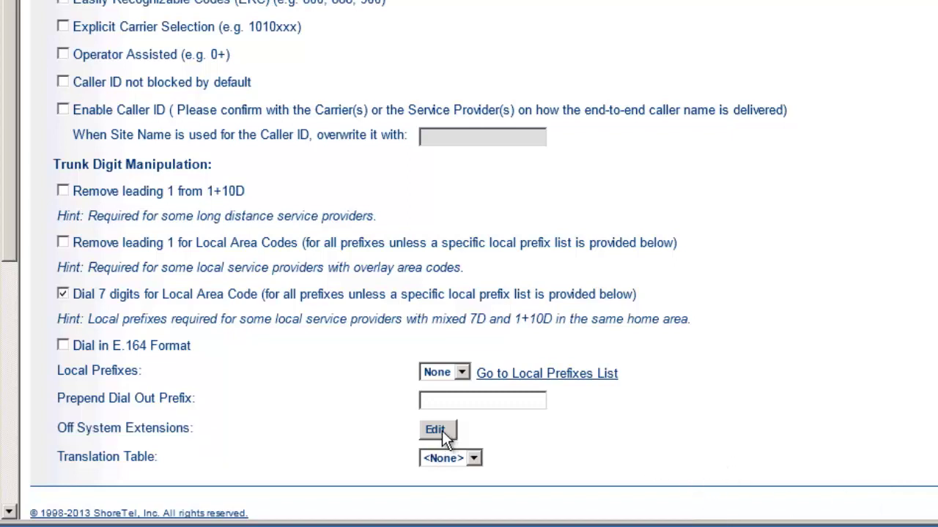
{"action": "key", "text": "alt+Tab"}
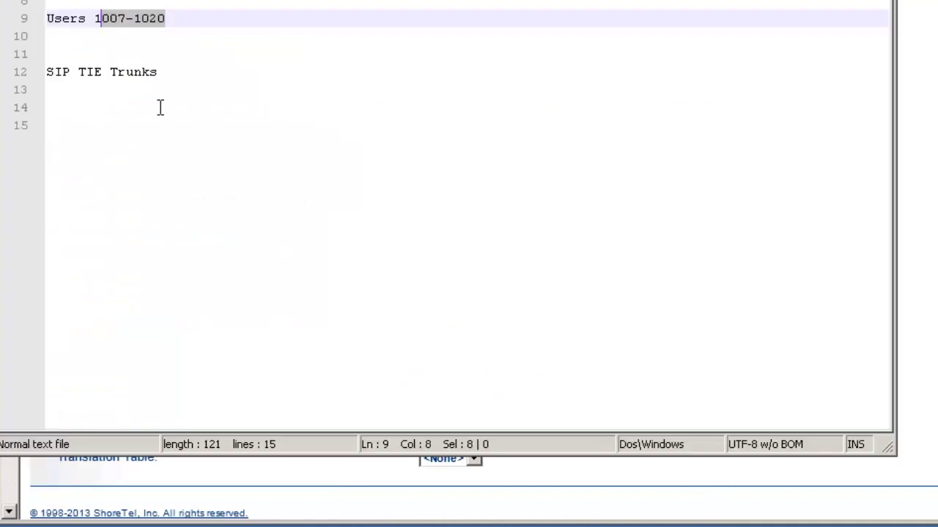
{"action": "left_click", "coordinate": [199, 55]}
{"action": "left_click_drag", "start_coordinate": [95, 16], "coordinate": [171, 16]}
{"action": "left_click_drag", "start_coordinate": [95, 18], "coordinate": [172, 36]}
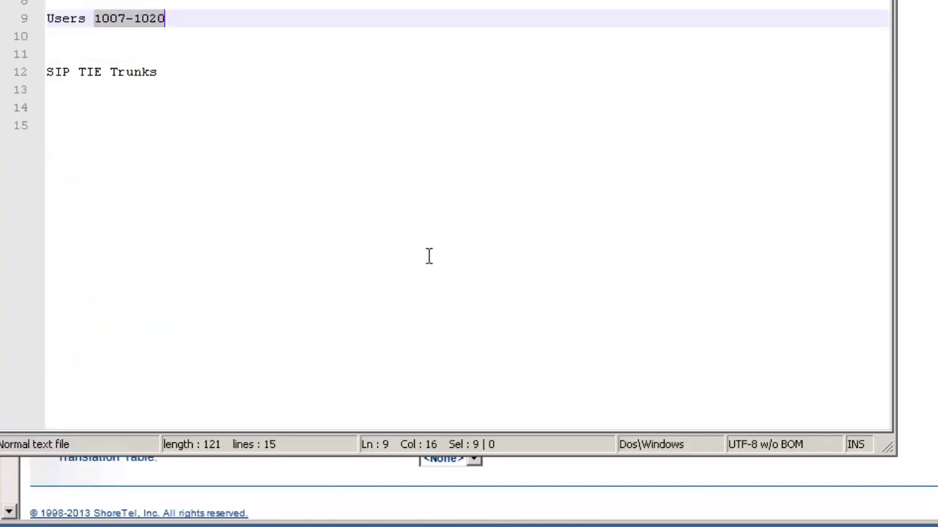
{"action": "key", "text": "alt+Tab"}
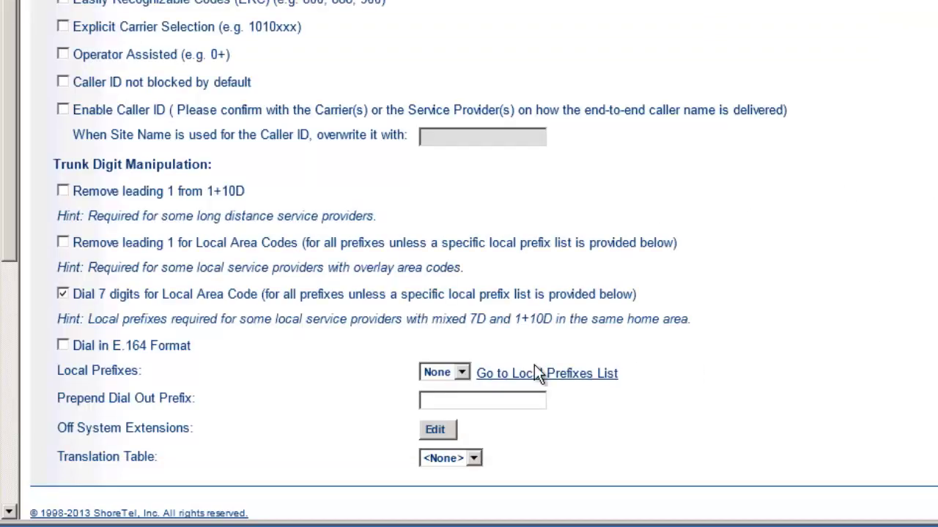
{"action": "left_click", "coordinate": [438, 431]}
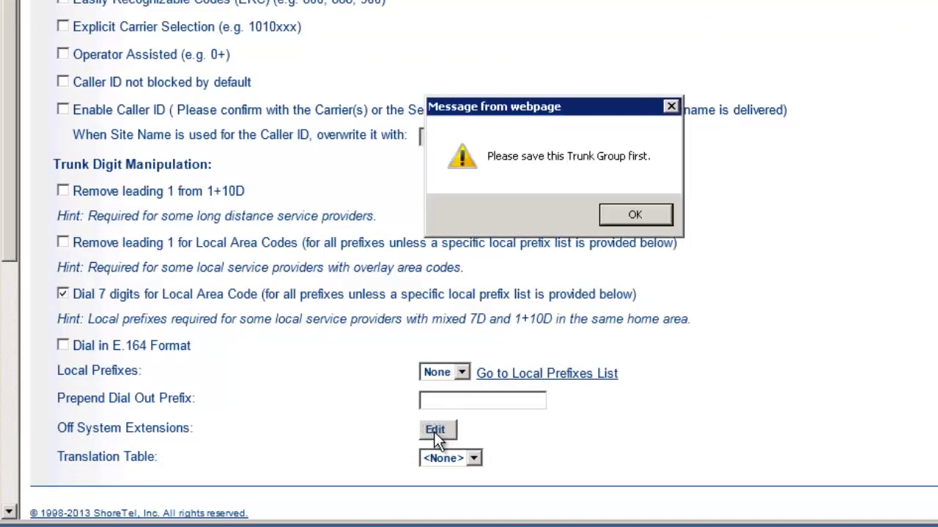
{"action": "left_click", "coordinate": [670, 222]}
{"action": "scroll", "coordinate": [469, 264], "scroll_direction": "up", "scroll_amount": 10}
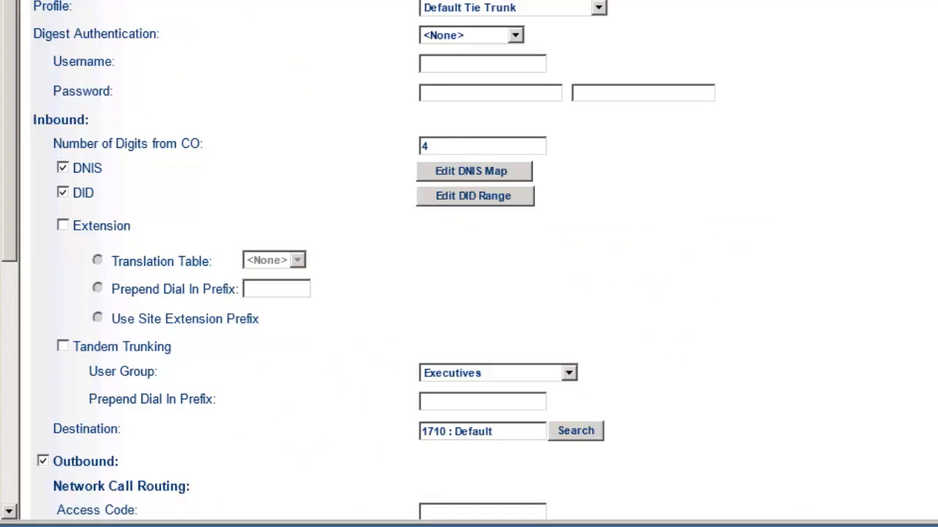
Step: Enter access code 9 and local area code 905, then save without granting user groups access
{"action": "scroll", "coordinate": [469, 264], "scroll_direction": "down", "scroll_amount": 3}
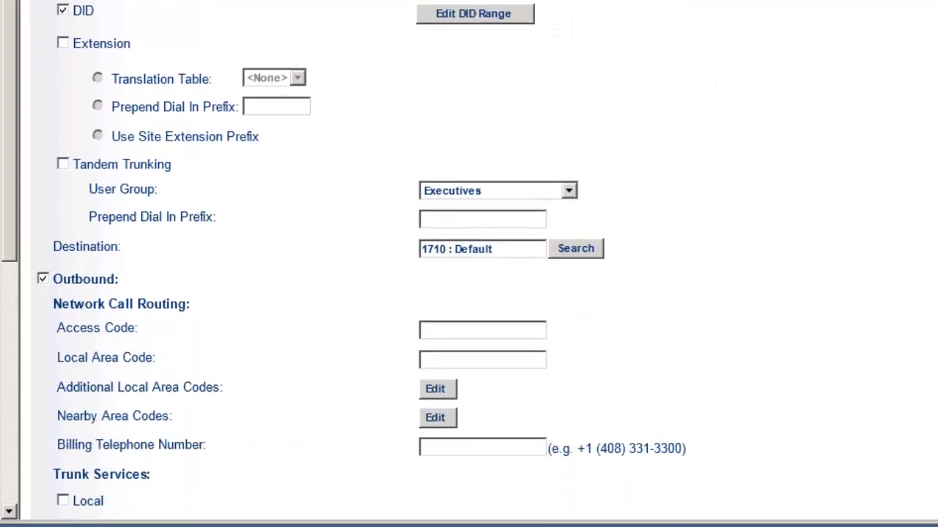
{"action": "left_click", "coordinate": [459, 293]}
{"action": "type", "text": "9"}
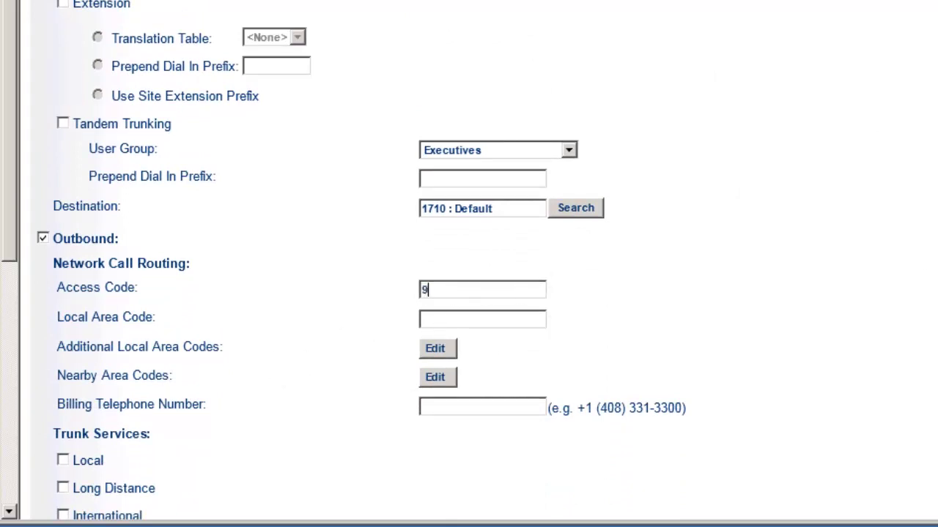
{"action": "left_click", "coordinate": [476, 322]}
{"action": "type", "text": "905"}
{"action": "scroll", "coordinate": [469, 264], "scroll_direction": "up", "scroll_amount": 3}
{"action": "key", "text": "Return"}
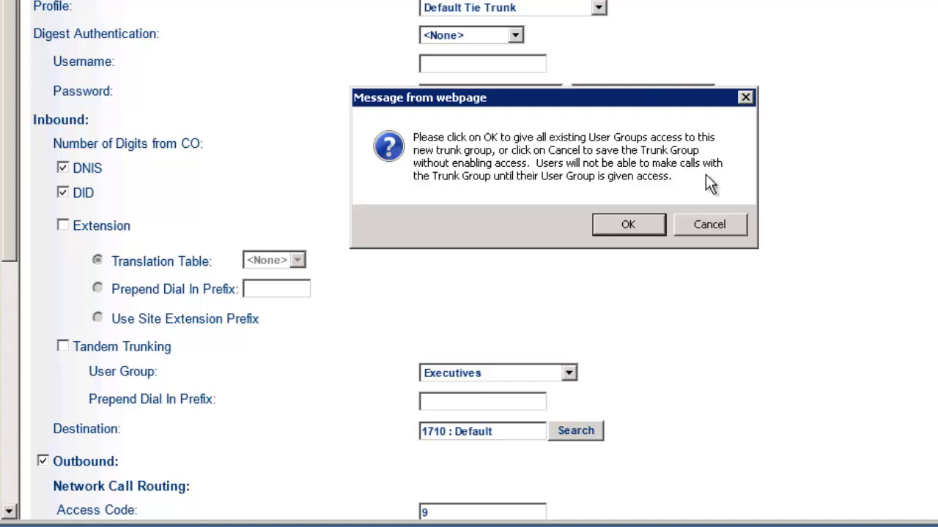
{"action": "left_click", "coordinate": [709, 224]}
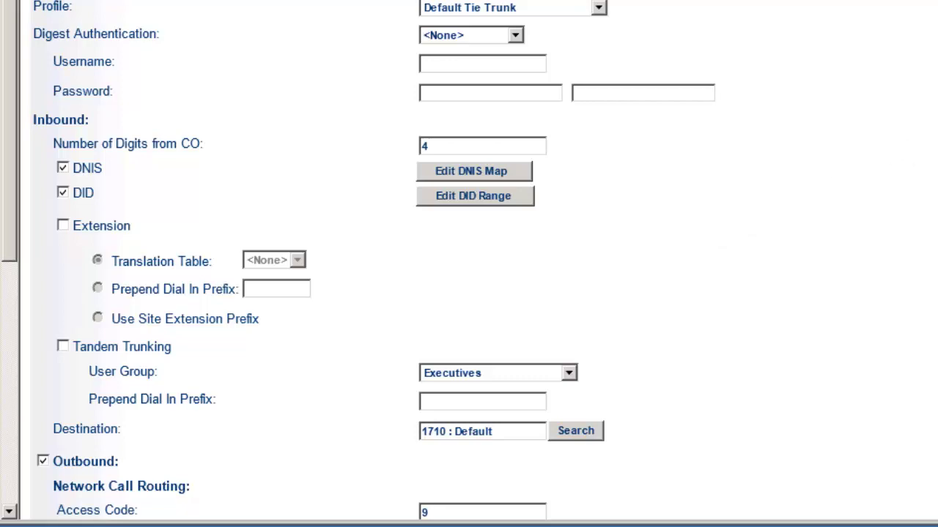
{"action": "scroll", "coordinate": [469, 264], "scroll_direction": "down", "scroll_amount": 12}
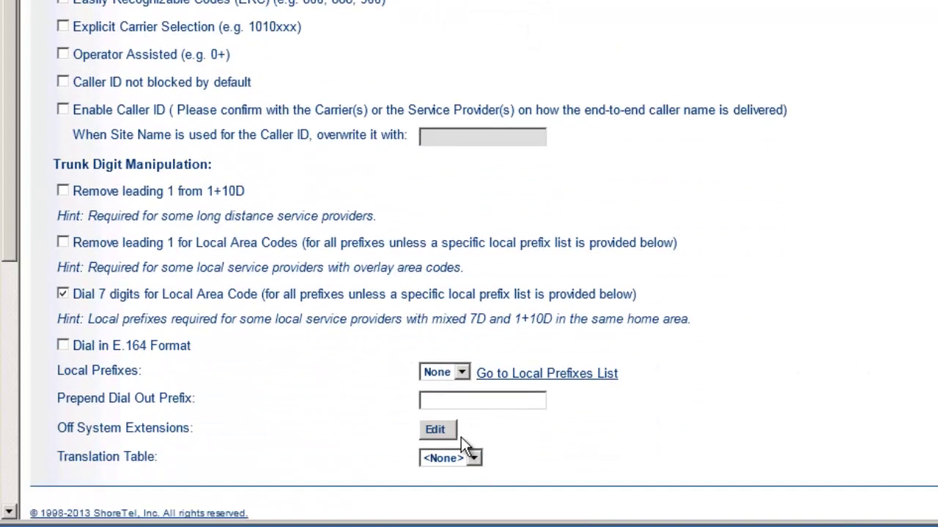
Step: Try adding off-system extension range 1007-1020 and dismiss the extension-in-use warning
{"action": "left_click", "coordinate": [436, 430]}
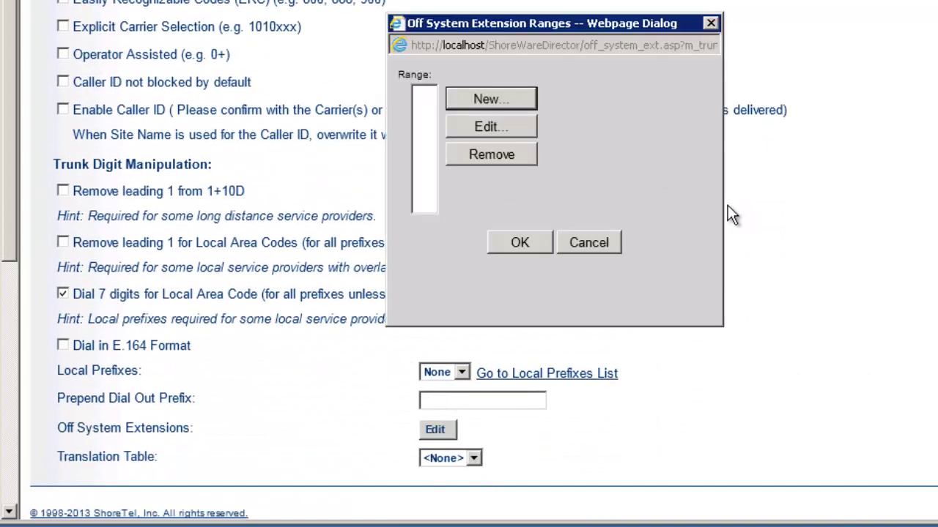
{"action": "left_click", "coordinate": [485, 100]}
{"action": "type", "text": "1007"}
{"action": "key", "text": "Tab"}
{"action": "type", "text": "10"}
{"action": "key", "text": "alt+Tab"}
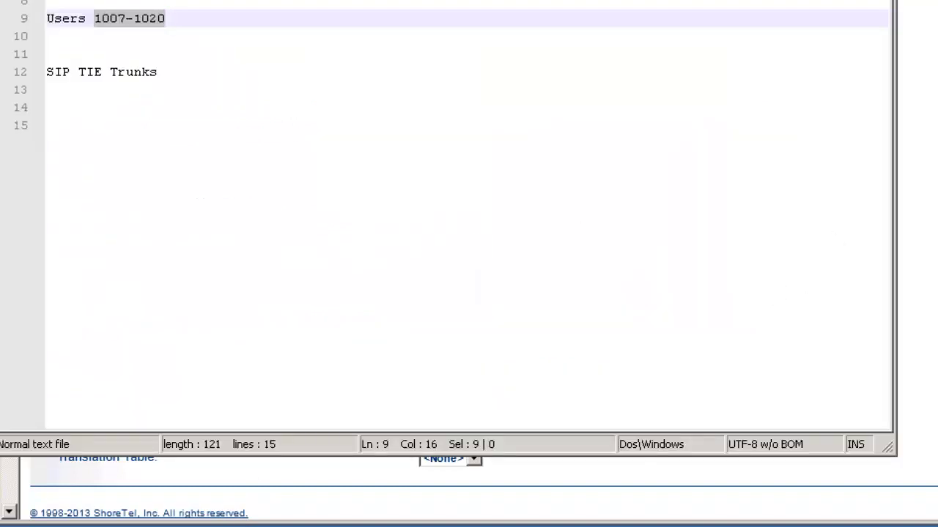
{"action": "key", "text": "alt+Tab"}
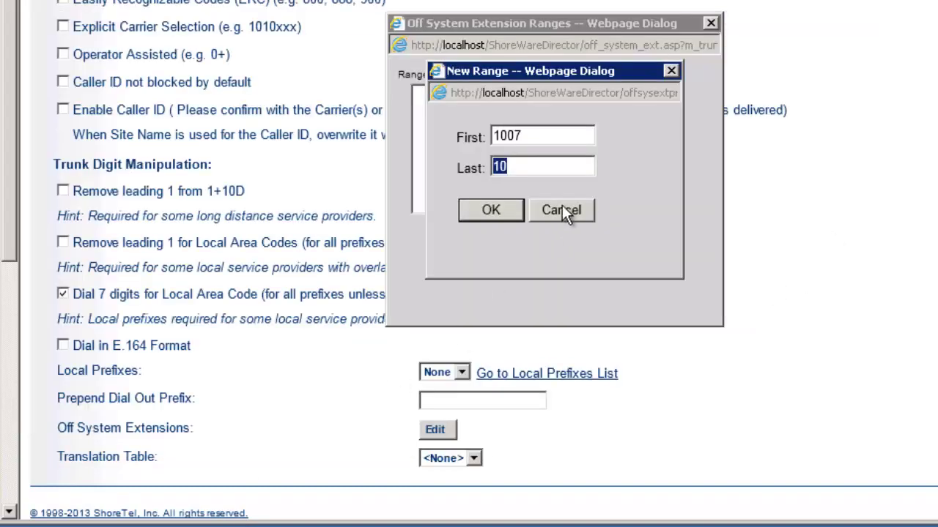
{"action": "left_click", "coordinate": [542, 169]}
{"action": "type", "text": "20"}
{"action": "left_click", "coordinate": [491, 210]}
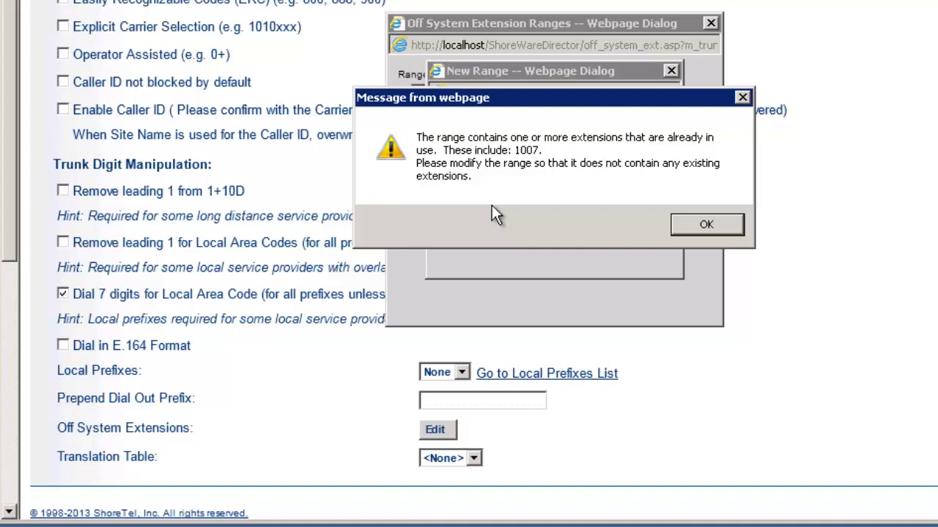
{"action": "left_click", "coordinate": [706, 225]}
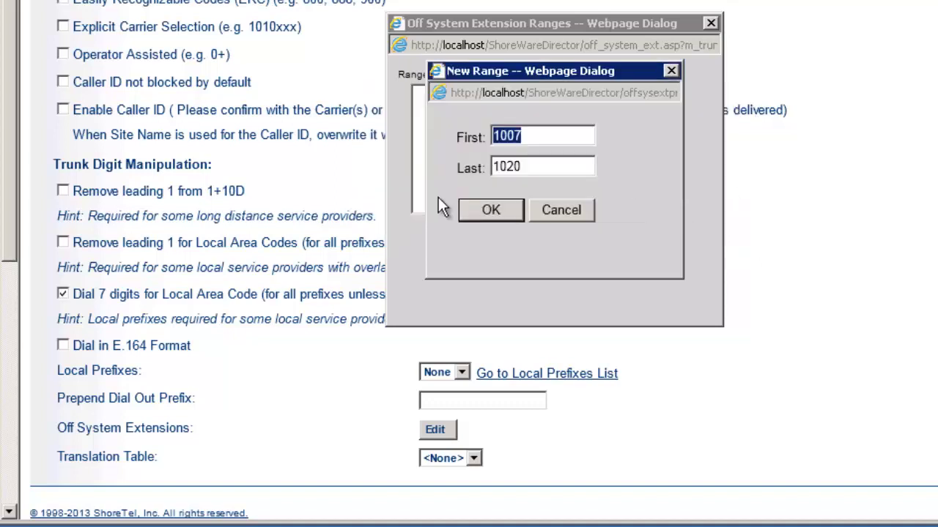
Step: Change the range's first number to 1008 and accept the 1008-1020 range
{"action": "left_click", "coordinate": [542, 135]}
{"action": "key", "text": "BackSpace"}
{"action": "type", "text": "8"}
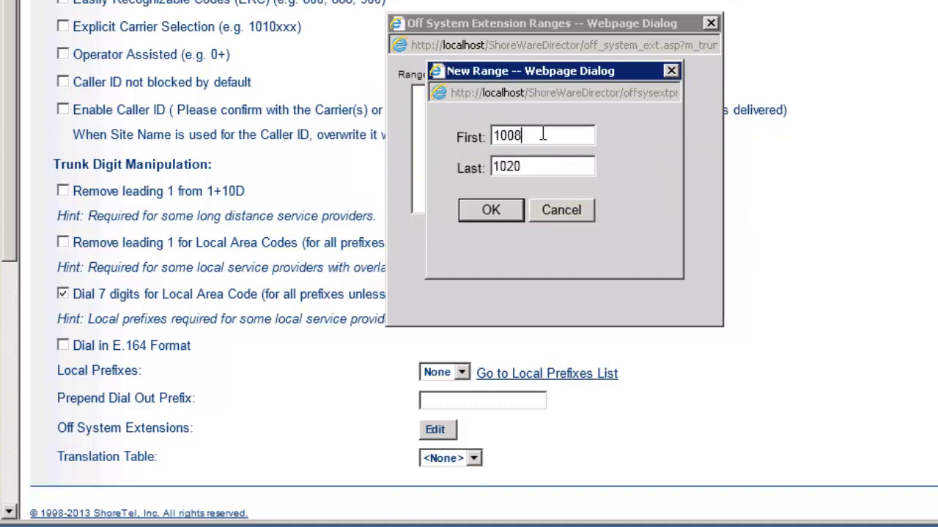
{"action": "left_click", "coordinate": [505, 208]}
{"action": "left_click", "coordinate": [521, 236]}
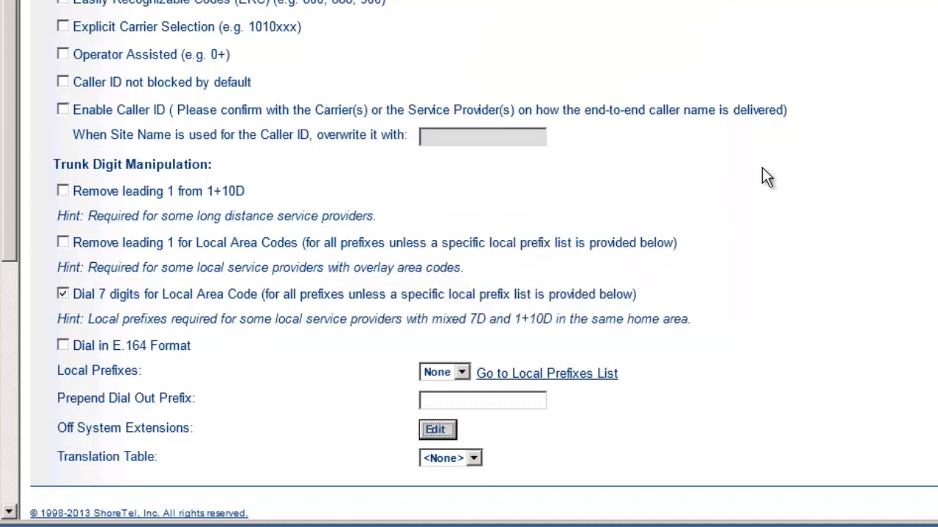
Step: Reopen the off-system extension ranges to confirm 1008-1020, then close the list
{"action": "scroll", "coordinate": [469, 264], "scroll_direction": "up", "scroll_amount": 10}
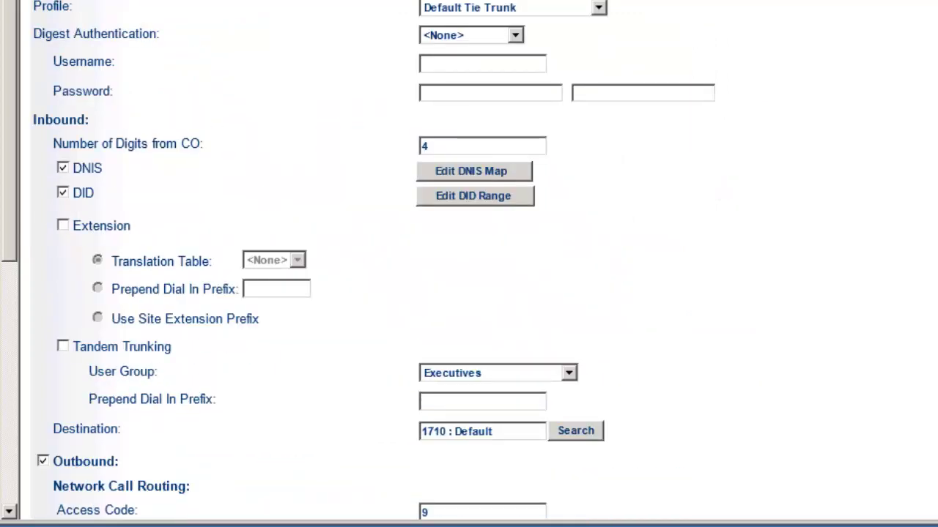
{"action": "scroll", "coordinate": [469, 264], "scroll_direction": "down", "scroll_amount": 10}
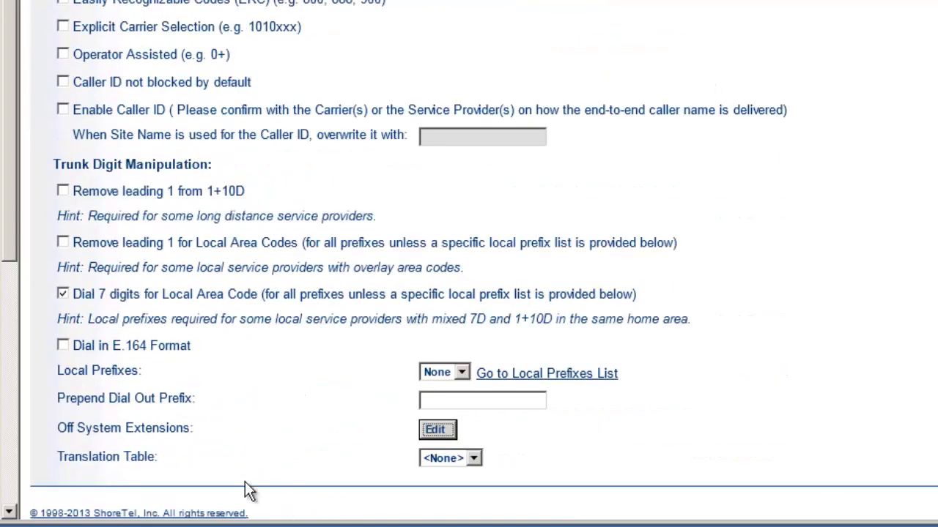
{"action": "left_click", "coordinate": [438, 429]}
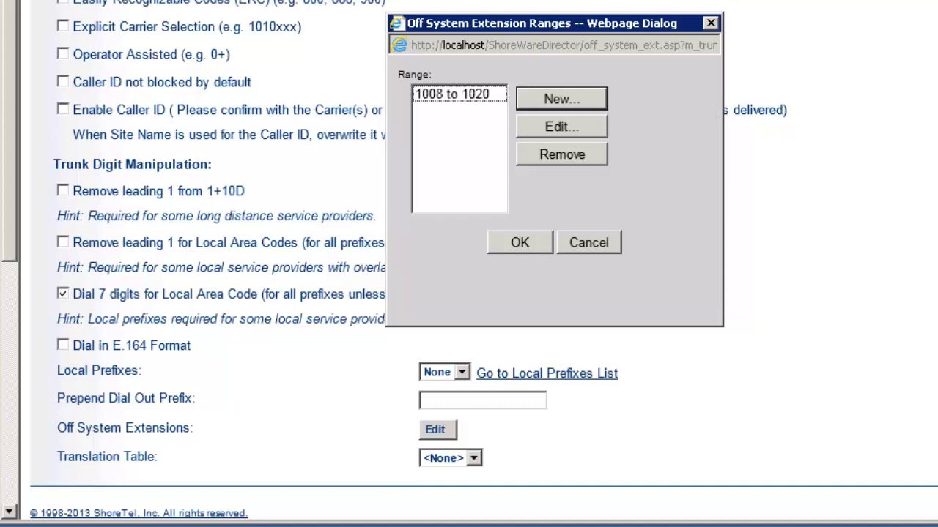
{"action": "left_click", "coordinate": [711, 25]}
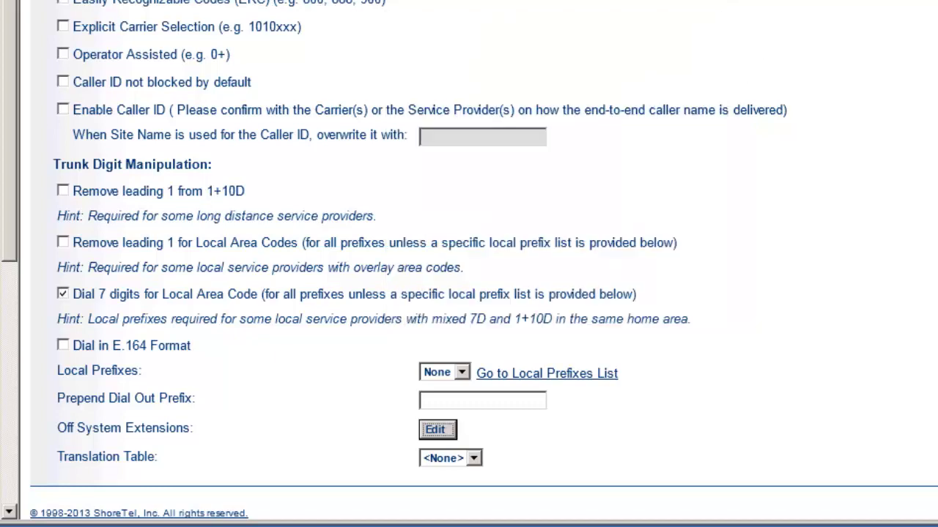
{"action": "scroll", "coordinate": [469, 263], "scroll_direction": "up", "scroll_amount": 10}
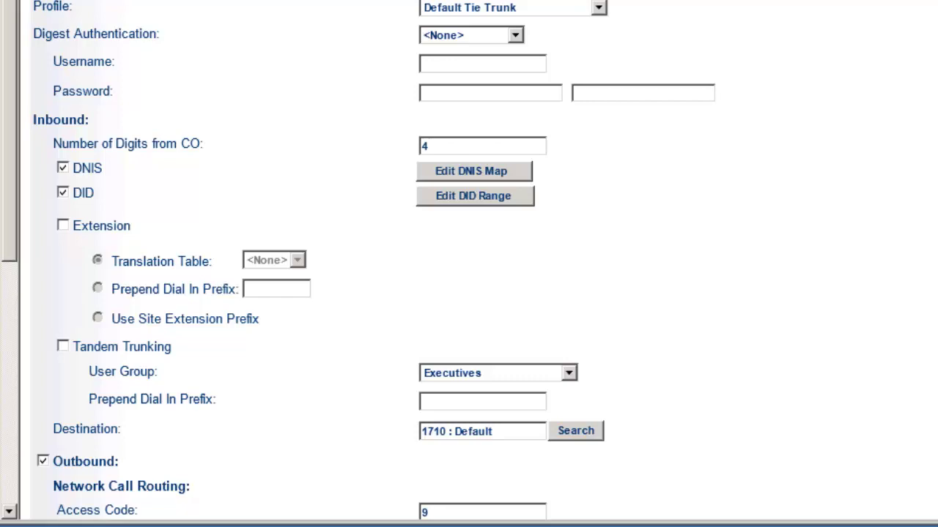
{"action": "scroll", "coordinate": [469, 263], "scroll_direction": "down", "scroll_amount": 7}
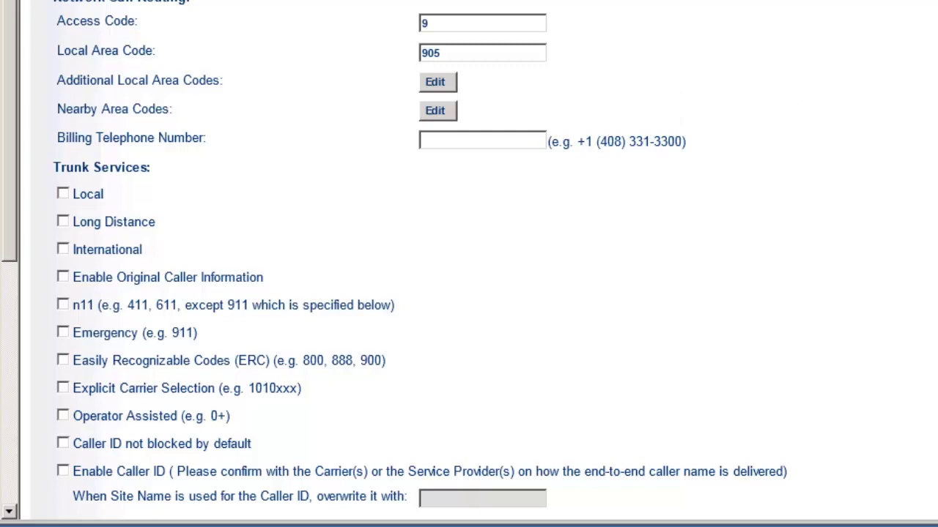
{"action": "scroll", "coordinate": [599, 116], "scroll_direction": "up", "scroll_amount": 7}
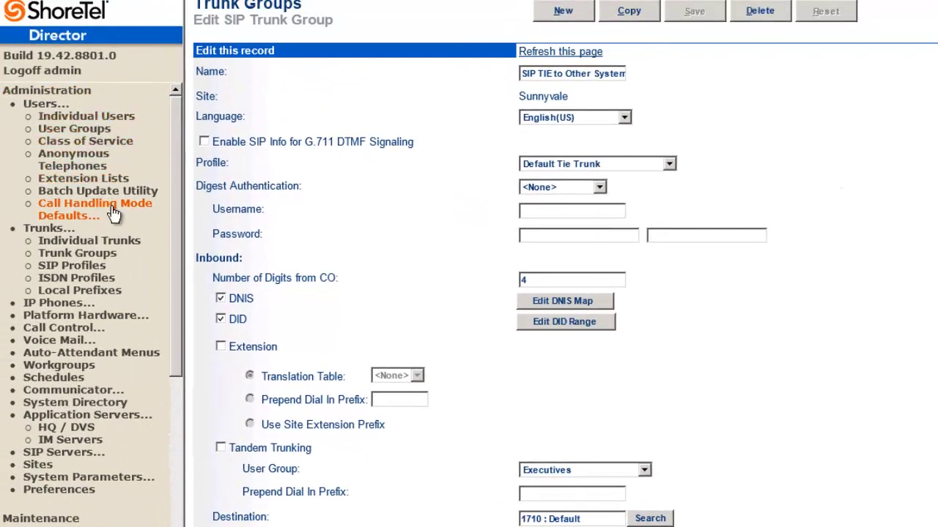
Step: Try adding an individual trunk at Sunnyvale to the SIP TIE to Other System group
{"action": "left_click", "coordinate": [78, 242]}
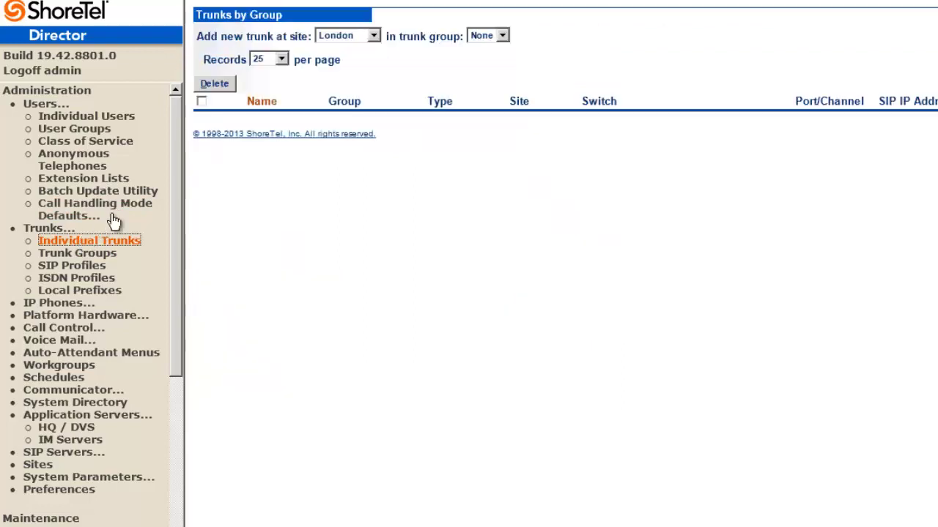
{"action": "left_click", "coordinate": [373, 40]}
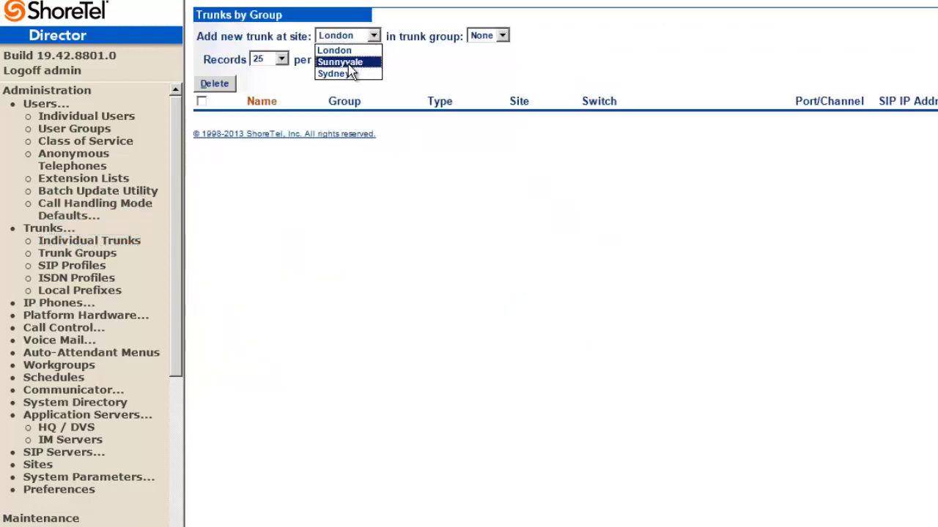
{"action": "key", "text": "Return"}
{"action": "left_click", "coordinate": [586, 36]}
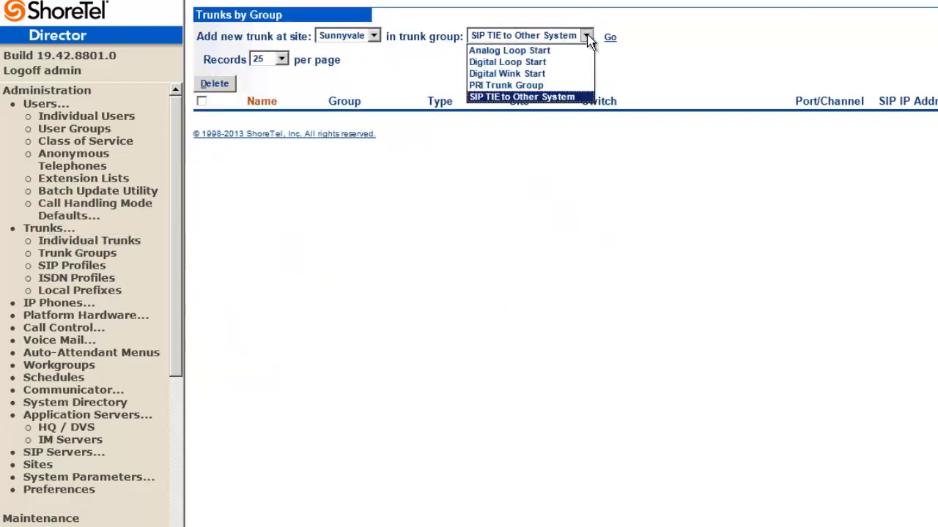
{"action": "left_click", "coordinate": [547, 37]}
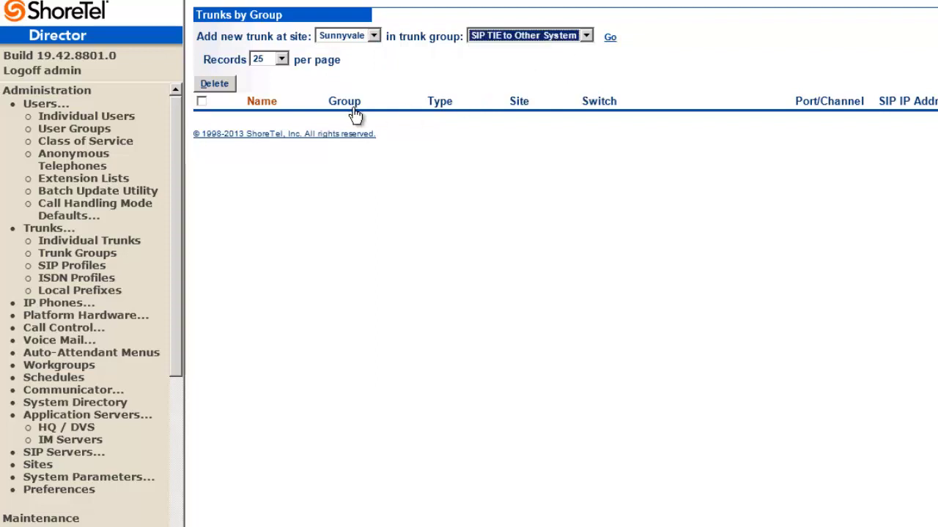
{"action": "left_click", "coordinate": [610, 37]}
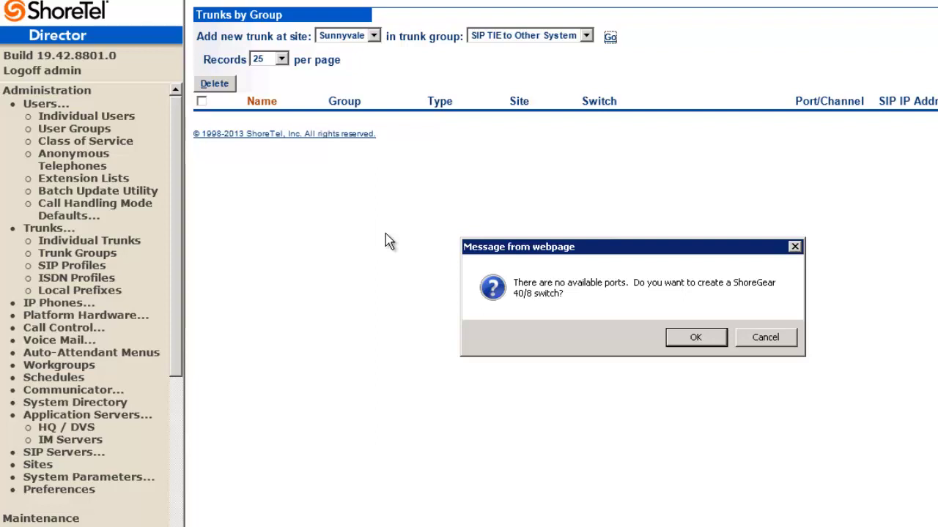
Step: Decline the ShoreGear 40/8, 50 and other switch creation prompts
{"action": "left_click", "coordinate": [764, 343]}
{"action": "left_click", "coordinate": [765, 344]}
{"action": "left_click", "coordinate": [767, 346]}
{"action": "left_click", "coordinate": [768, 345]}
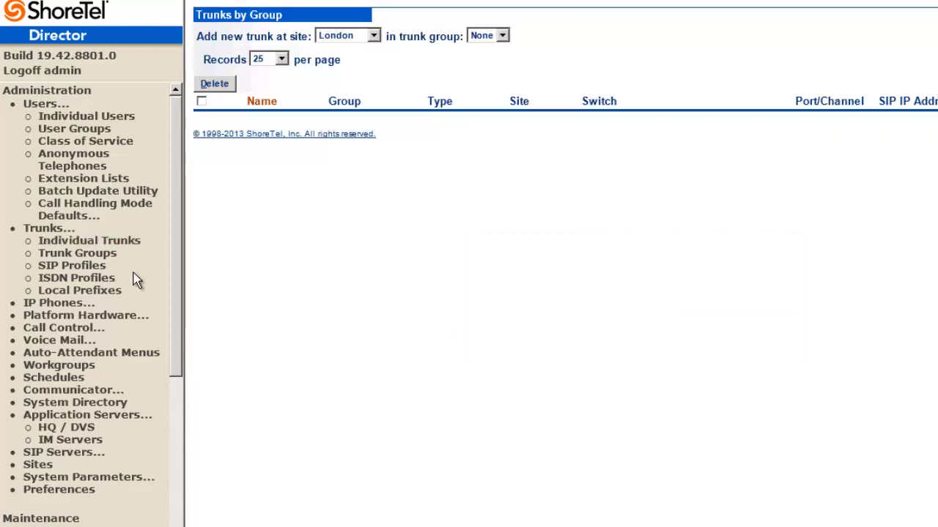
Step: Add a new ShoreGear vTrunk Switch at Sunnyvale from the Primary voice switches list
{"action": "left_click", "coordinate": [86, 317]}
{"action": "left_click", "coordinate": [88, 334]}
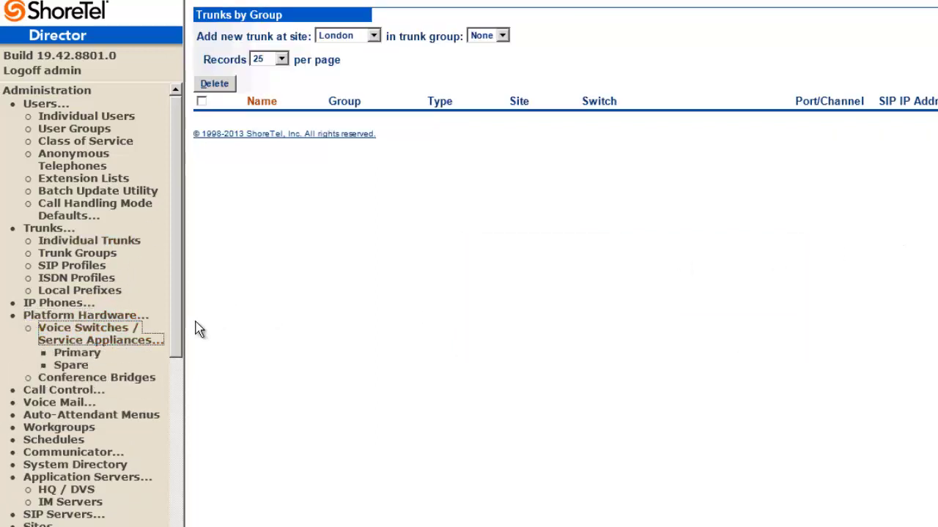
{"action": "left_click", "coordinate": [79, 355]}
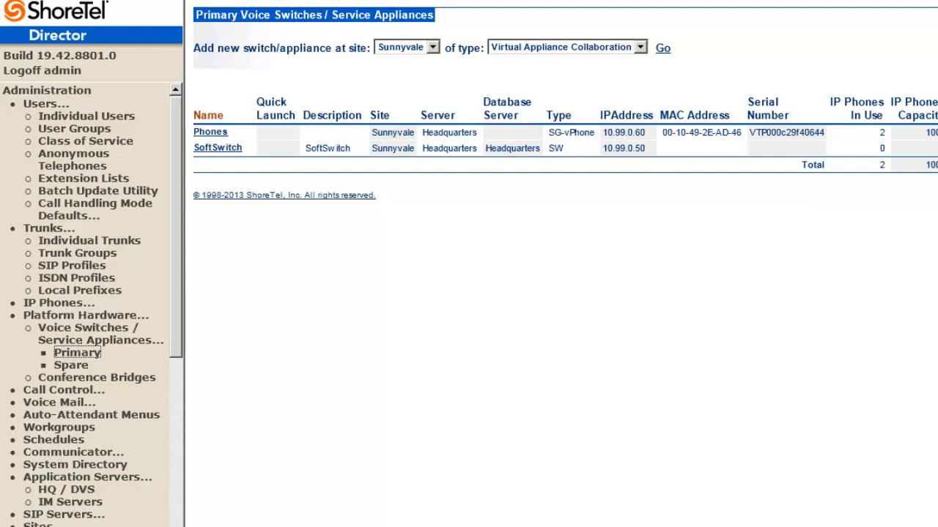
{"action": "left_click", "coordinate": [568, 46]}
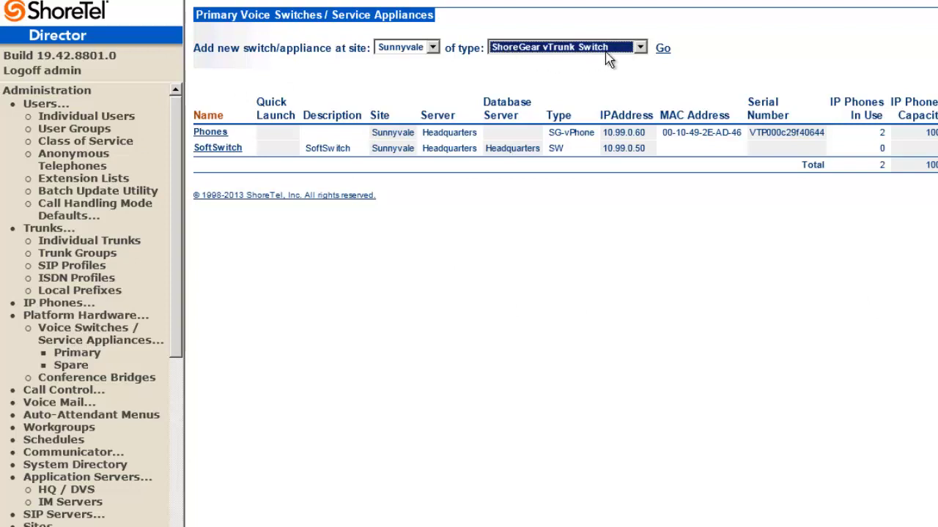
{"action": "left_click", "coordinate": [663, 49]}
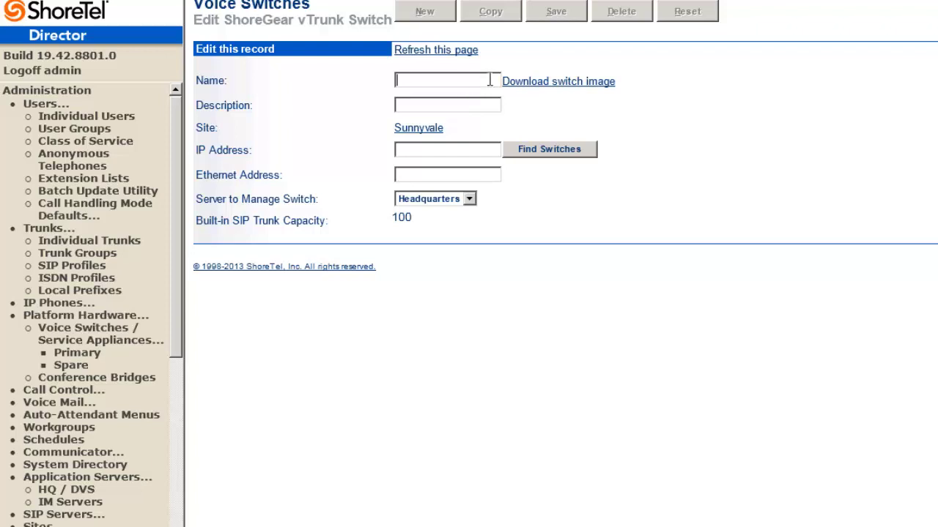
Step: Name the switch VSipTrunkSwitch and stay on the unsaved record after the download prompt
{"action": "type", "text": "VS"}
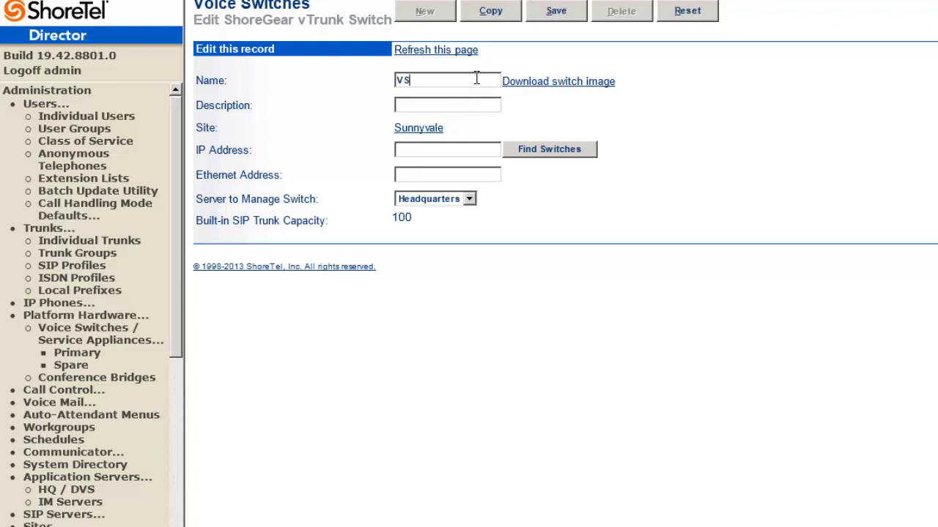
{"action": "type", "text": "ipT"}
{"action": "key", "text": "BackSpace"}
{"action": "type", "text": "Trunk Switch"}
{"action": "key", "text": "Tab"}
{"action": "key", "text": "Tab"}
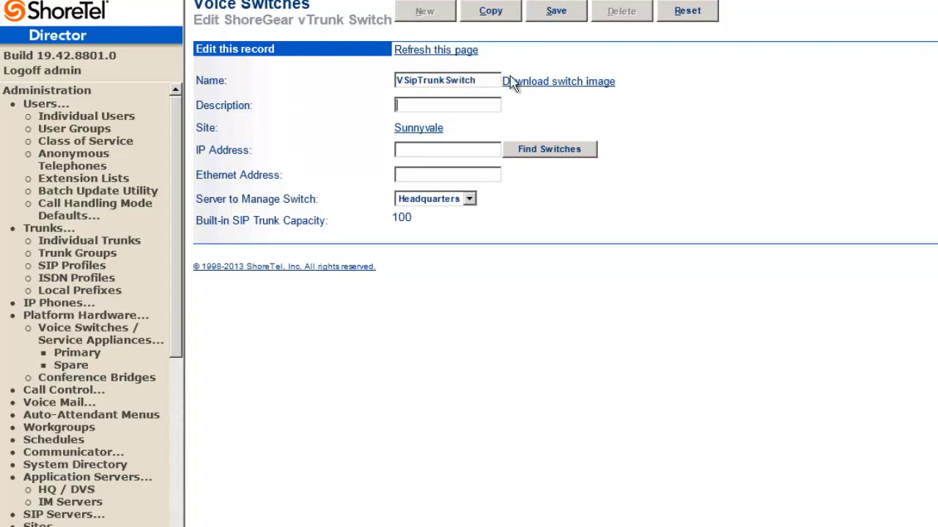
{"action": "left_click", "coordinate": [582, 83]}
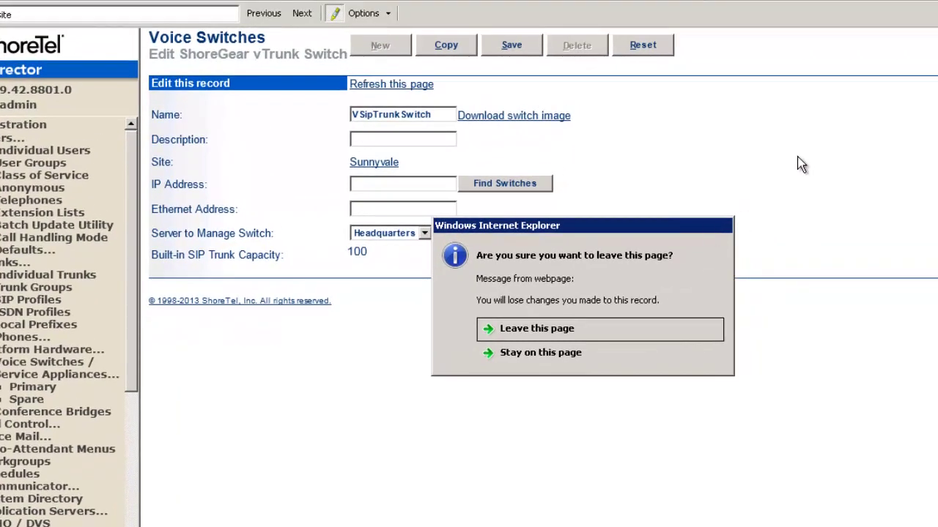
{"action": "left_click", "coordinate": [557, 358]}
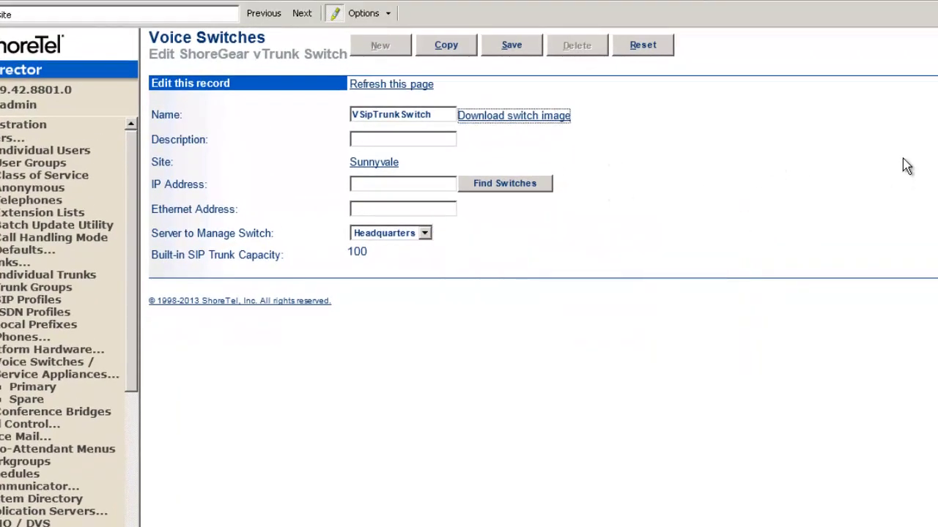
Step: Enter IP address 1.1.1.1 and the switch's Ethernet address
{"action": "left_click", "coordinate": [358, 187]}
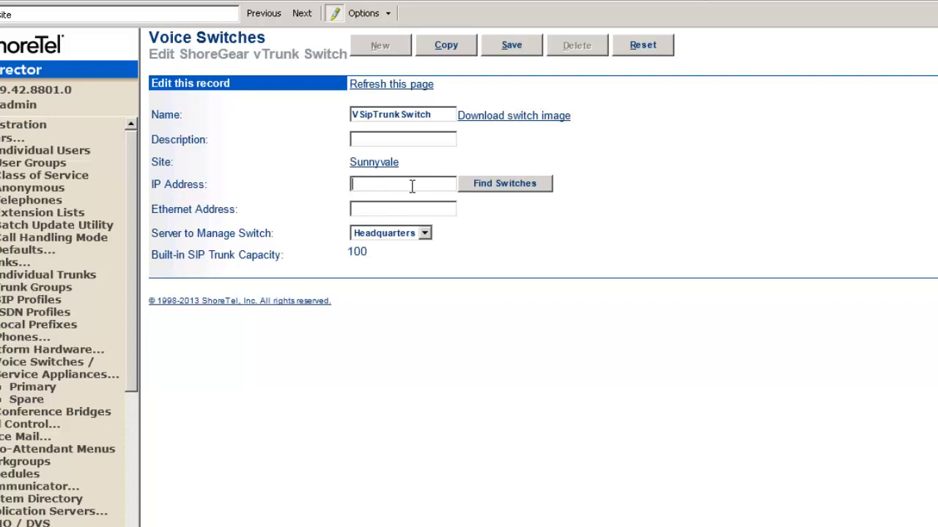
{"action": "type", "text": "1.1.1.1"}
{"action": "key", "text": "Tab"}
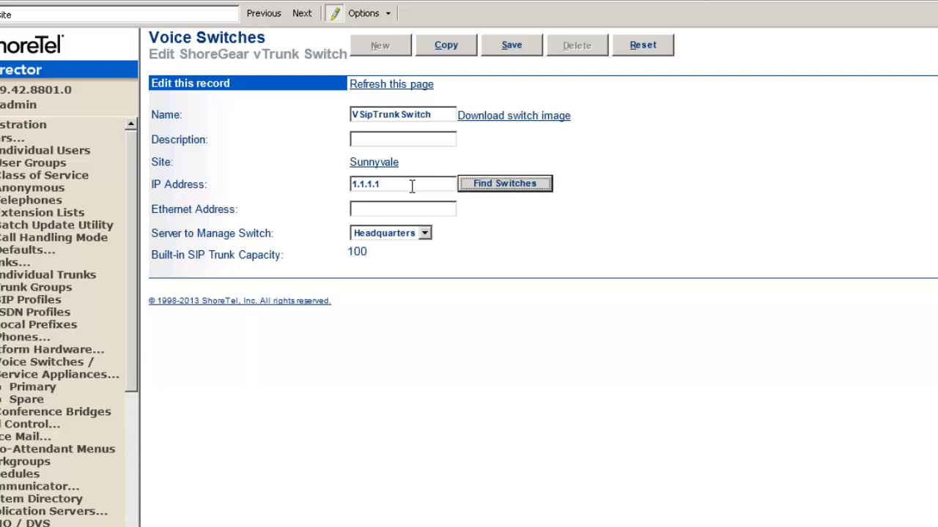
{"action": "left_click", "coordinate": [393, 209]}
{"action": "type", "text": "00-10-"}
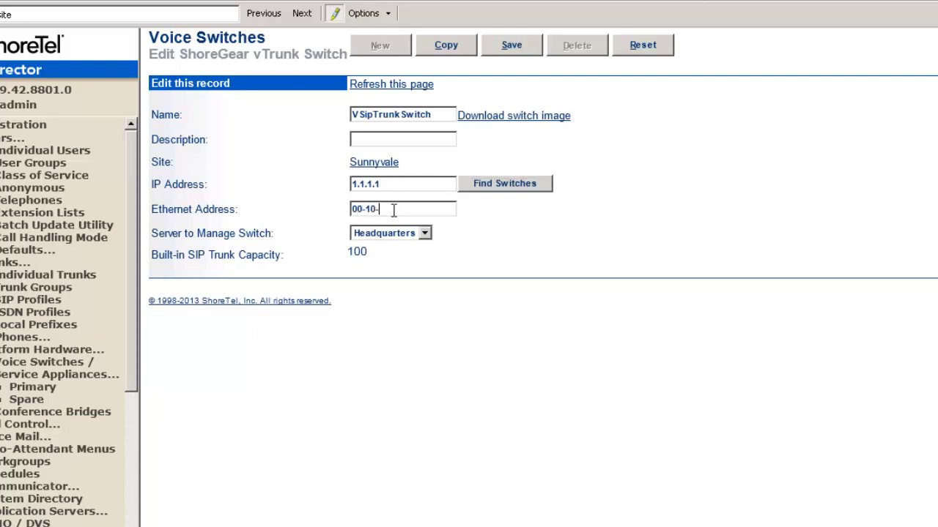
{"action": "key", "text": "BackSpace"}
{"action": "key", "text": "BackSpace"}
{"action": "key", "text": "BackSpace"}
{"action": "key", "text": "BackSpace"}
{"action": "type", "text": "-00-00-00-00-00"}
{"action": "left_click", "coordinate": [517, 45]}
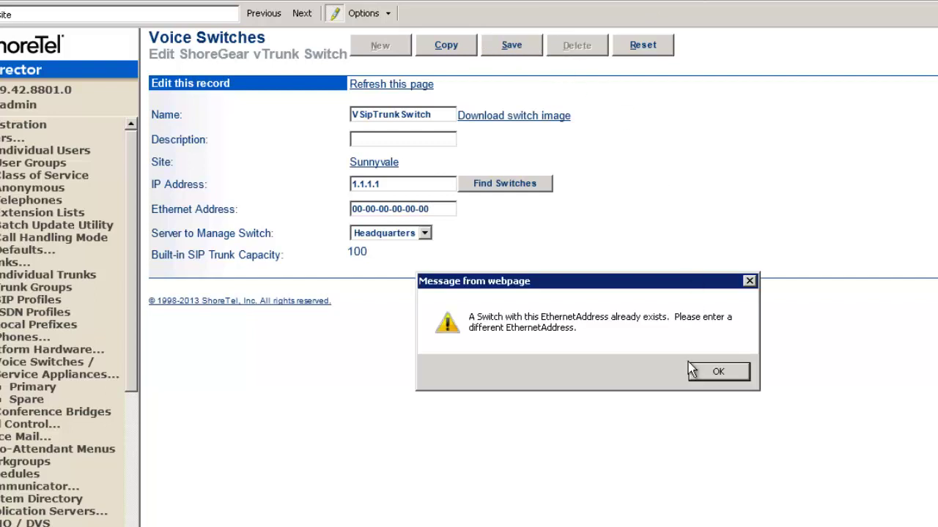
{"action": "left_click", "coordinate": [715, 372]}
{"action": "left_click", "coordinate": [432, 213]}
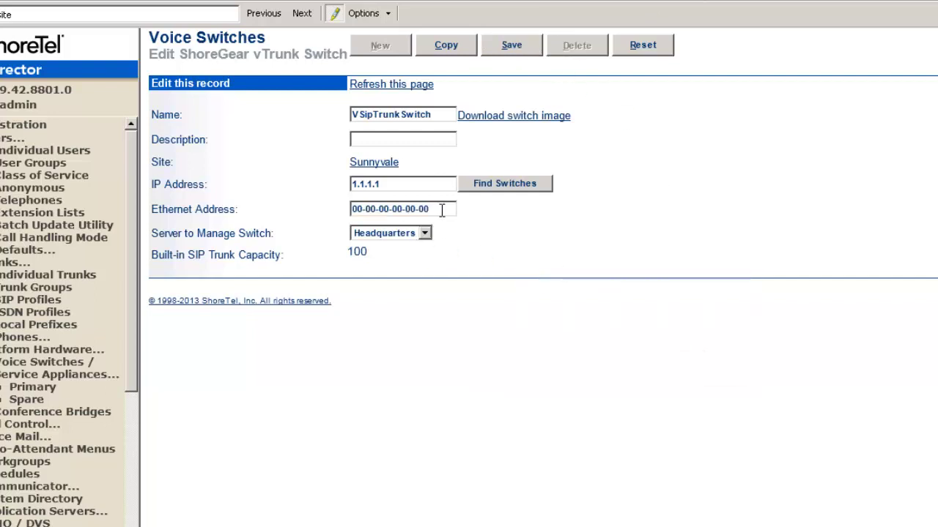
{"action": "key", "text": "BackSpace"}
{"action": "type", "text": "1"}
{"action": "left_click", "coordinate": [541, 46]}
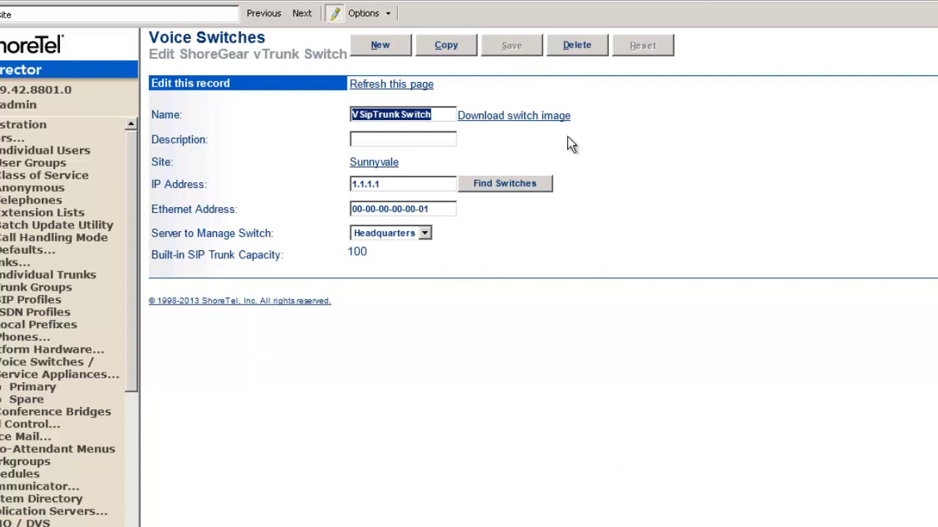
Step: Save the switch image as the BareMetalInstall OVA file in \\192.168.4.26\toronto_share
{"action": "left_click", "coordinate": [551, 117]}
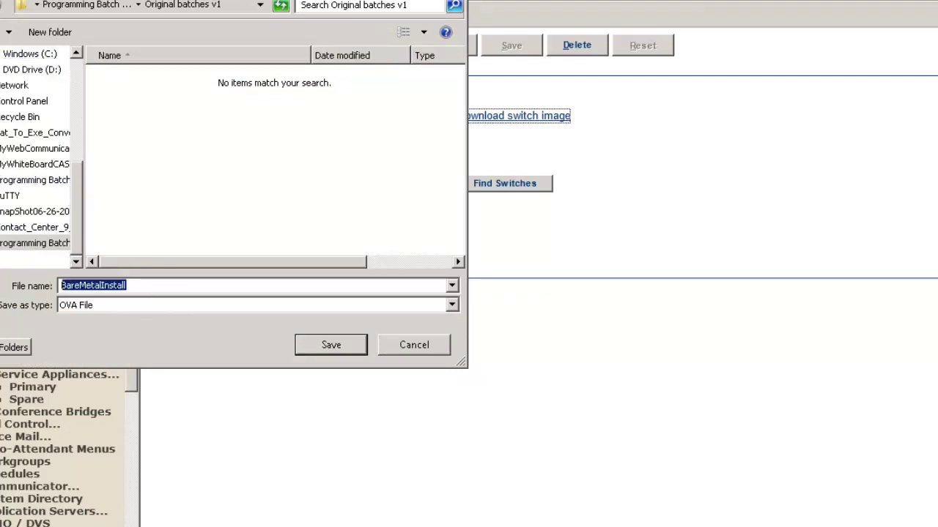
{"action": "type", "text": "\\192.168."}
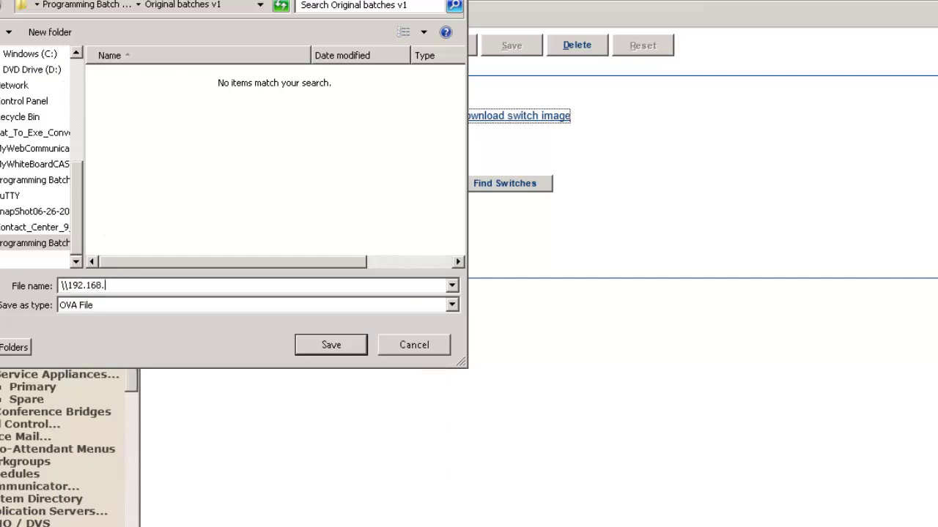
{"action": "type", "text": "4.26\\toronto_share"}
{"action": "key", "text": "Return"}
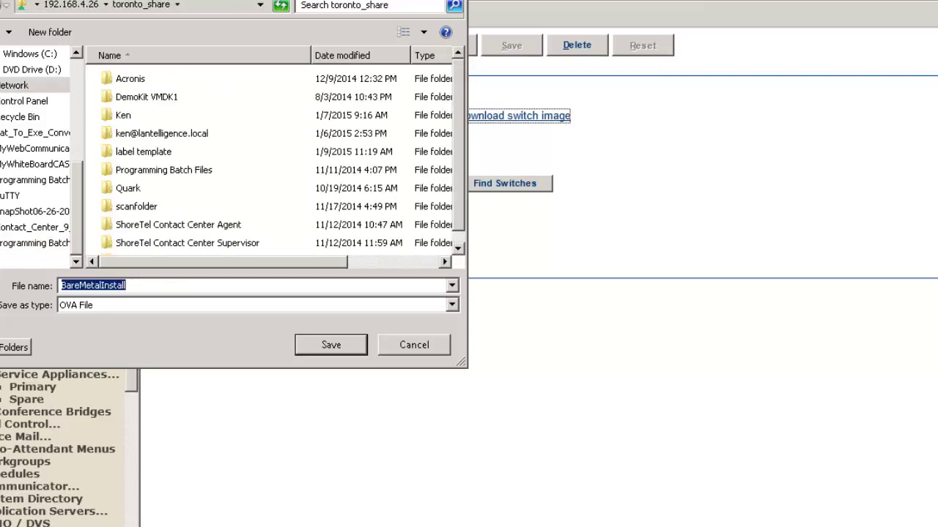
{"action": "left_click", "coordinate": [357, 343]}
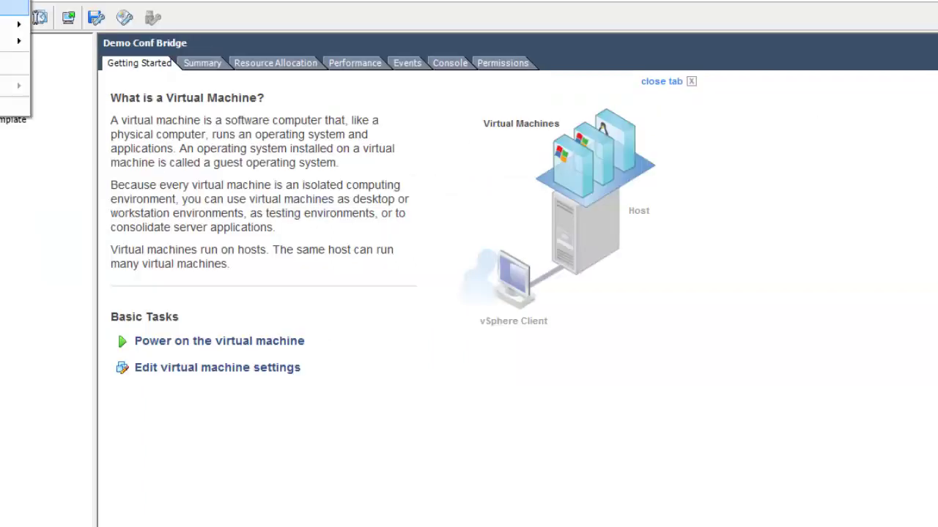
Step: Start an OVF template deployment from BareMetalInstall.ova in the Toronto_Share folder on 192.168.4.26
{"action": "left_click", "coordinate": [15, 34]}
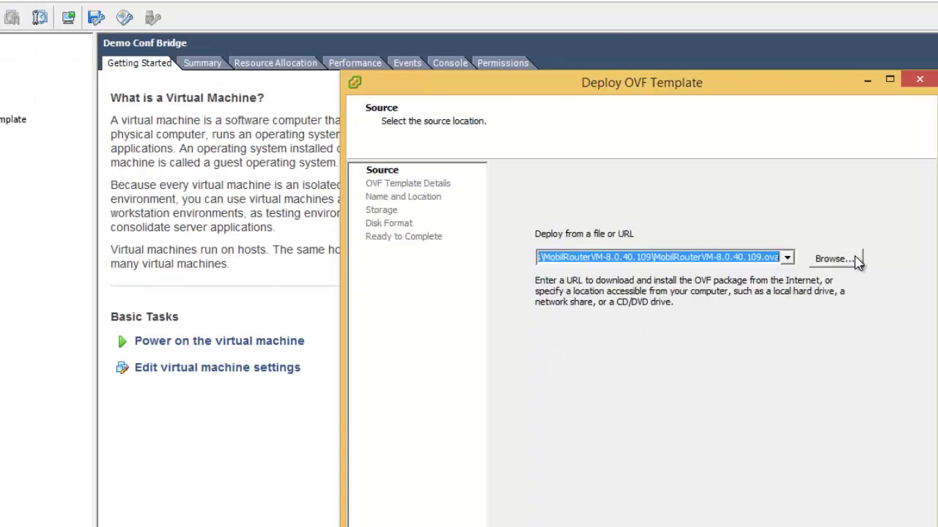
{"action": "left_click", "coordinate": [855, 258]}
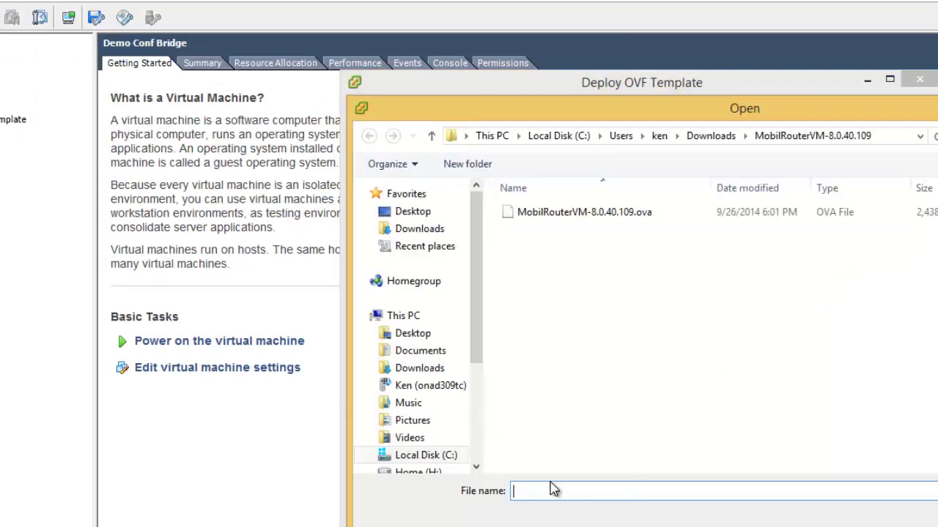
{"action": "type", "text": "\\\\192.168.4.26\\toronto"}
{"action": "key", "text": "Down"}
{"action": "key", "text": "Return"}
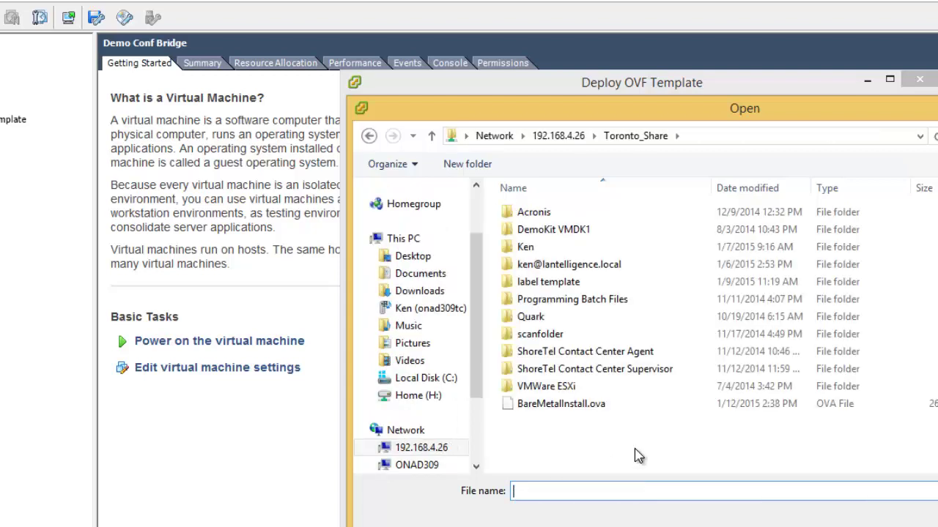
{"action": "left_click", "coordinate": [519, 408]}
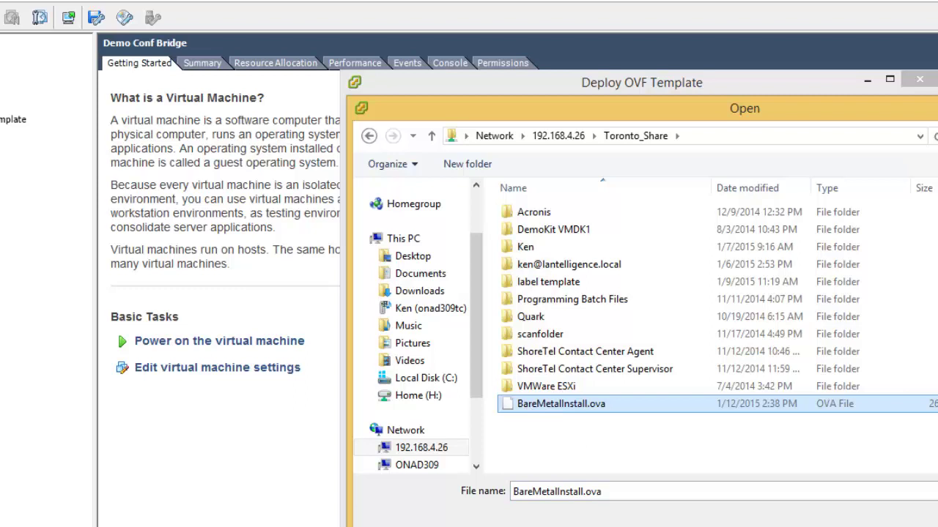
{"action": "key", "text": "Return"}
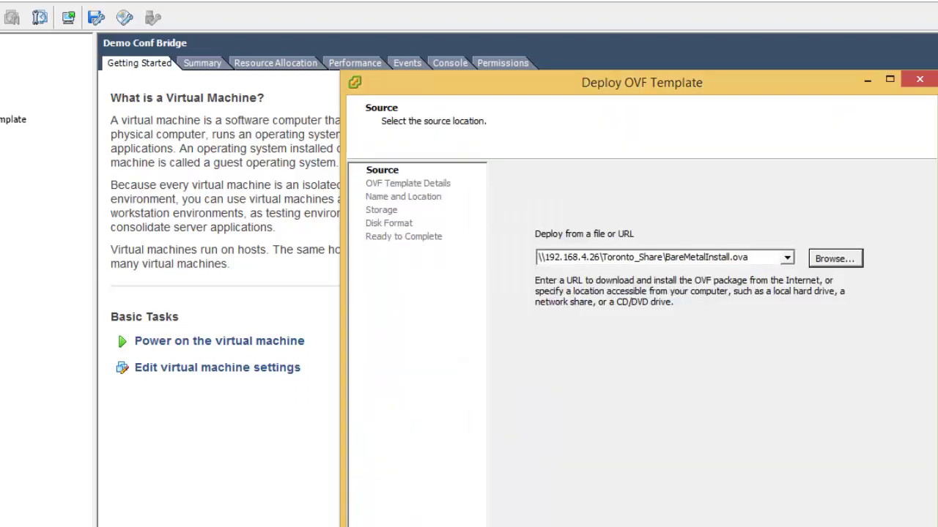
Step: Deploy it as VMWareShoreTelTSV_1206 on the FreeWillyNas datastore, accepting the default network mapping
{"action": "key", "text": "Return"}
{"action": "key", "text": "Return"}
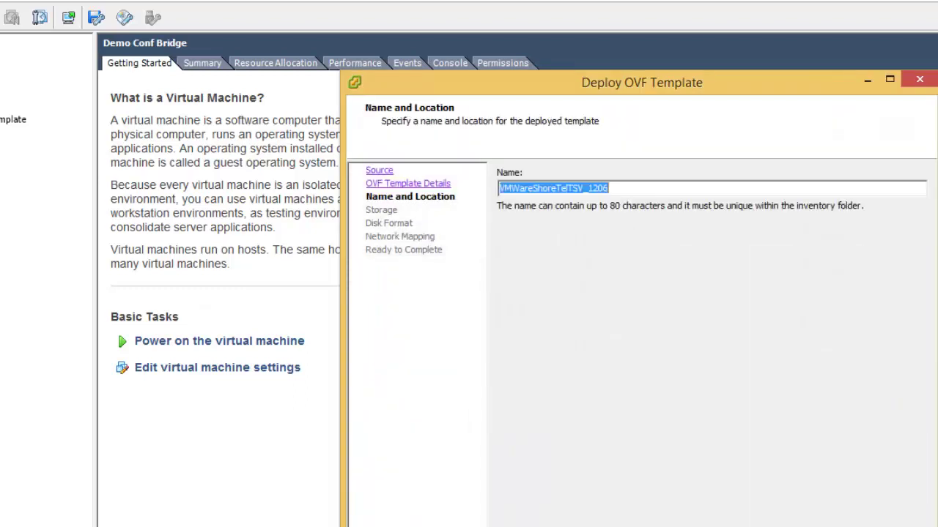
{"action": "key", "text": "Return"}
{"action": "left_click", "coordinate": [626, 255]}
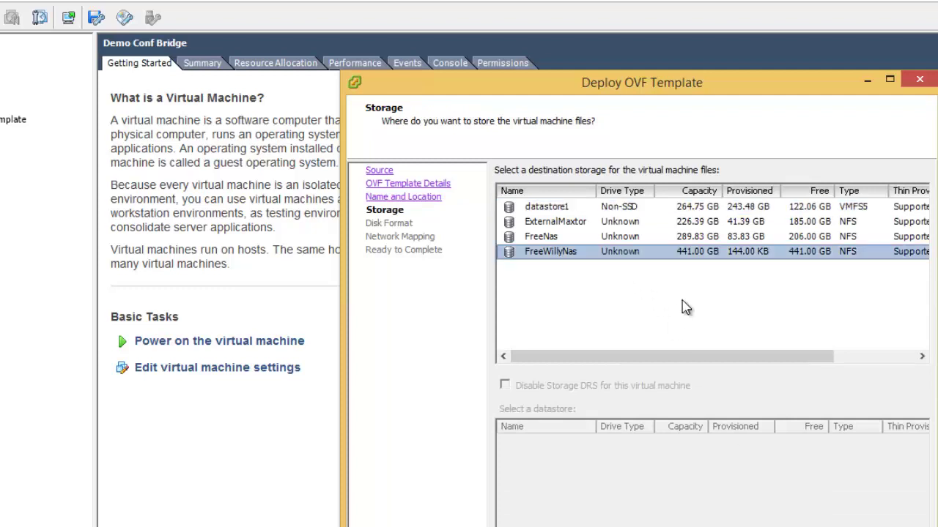
{"action": "key", "text": "Return"}
{"action": "key", "text": "Return"}
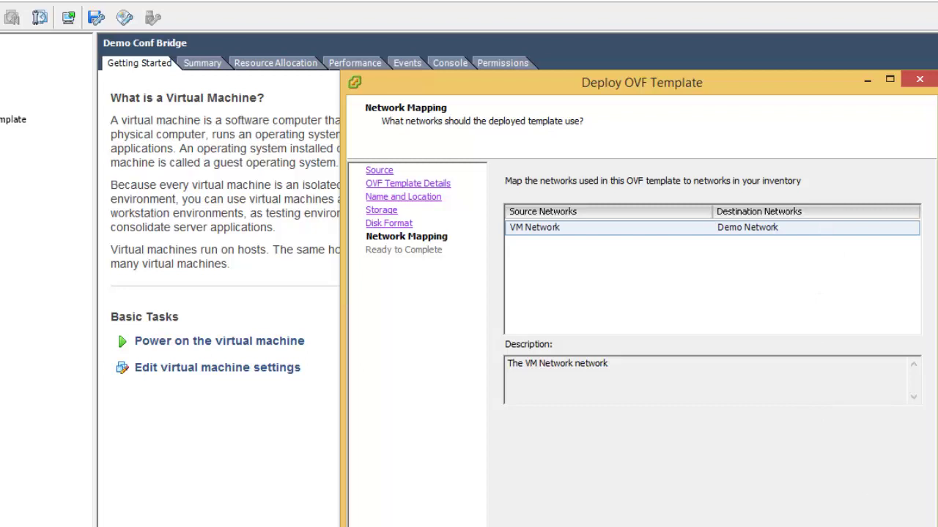
{"action": "key", "text": "Return"}
{"action": "key", "text": "Return"}
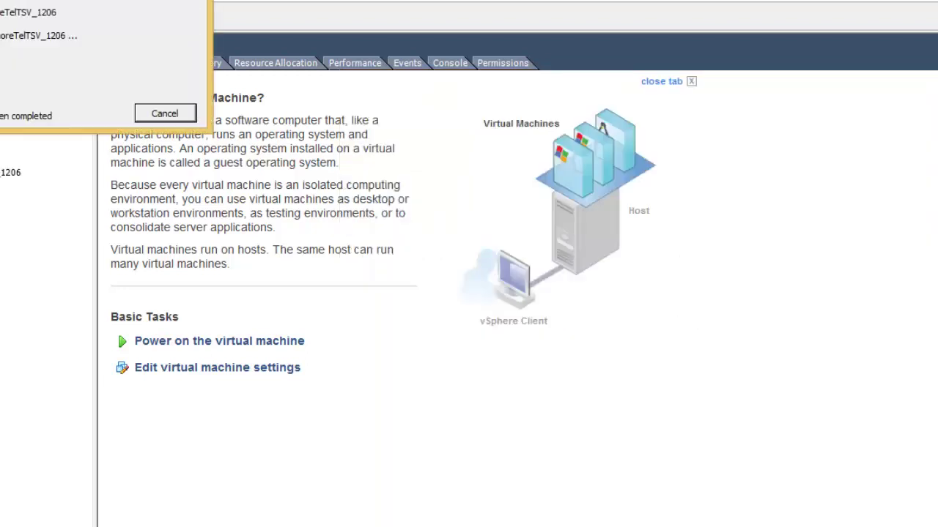
{"action": "left_click_drag", "start_coordinate": [105, 7], "coordinate": [547, 142]}
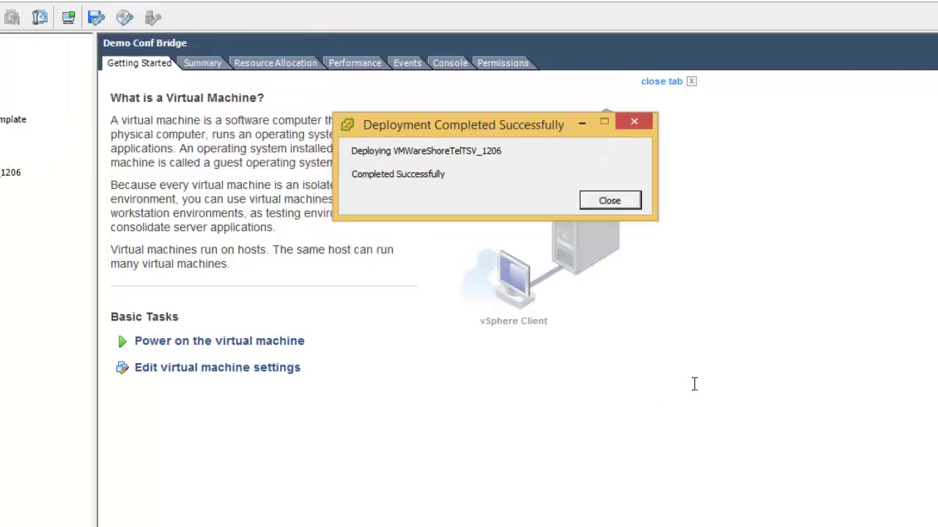
Step: Open the VMWareShoreTelTSV_1206 console, slightly enlarged and placed below the Director page
{"action": "left_click", "coordinate": [620, 203]}
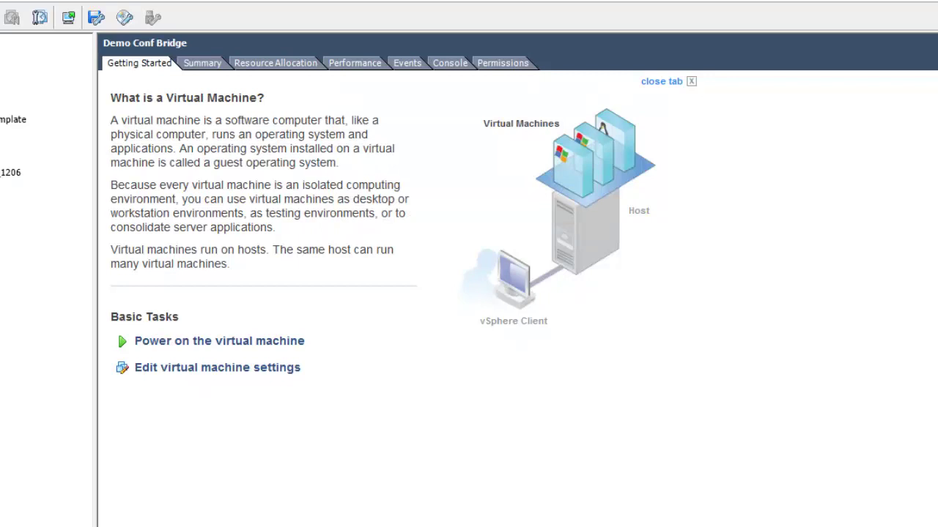
{"action": "left_click", "coordinate": [11, 172]}
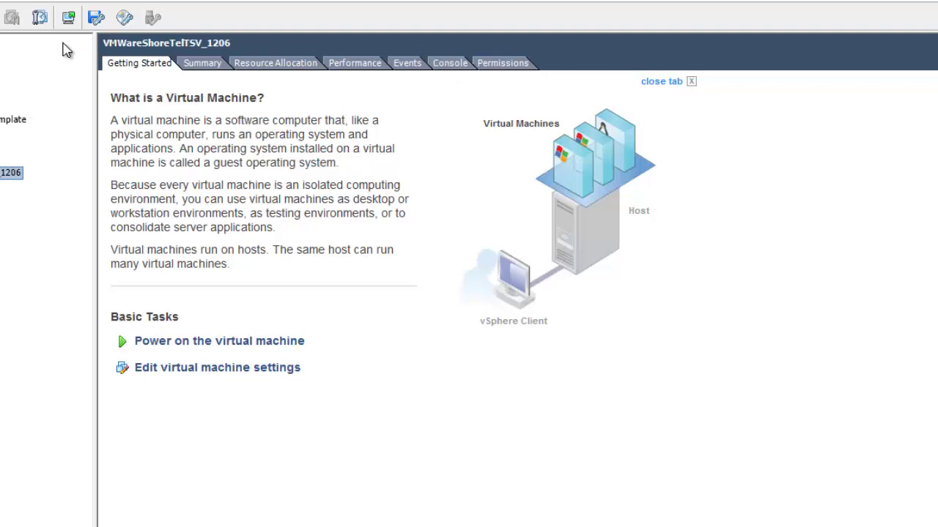
{"action": "left_click", "coordinate": [69, 17]}
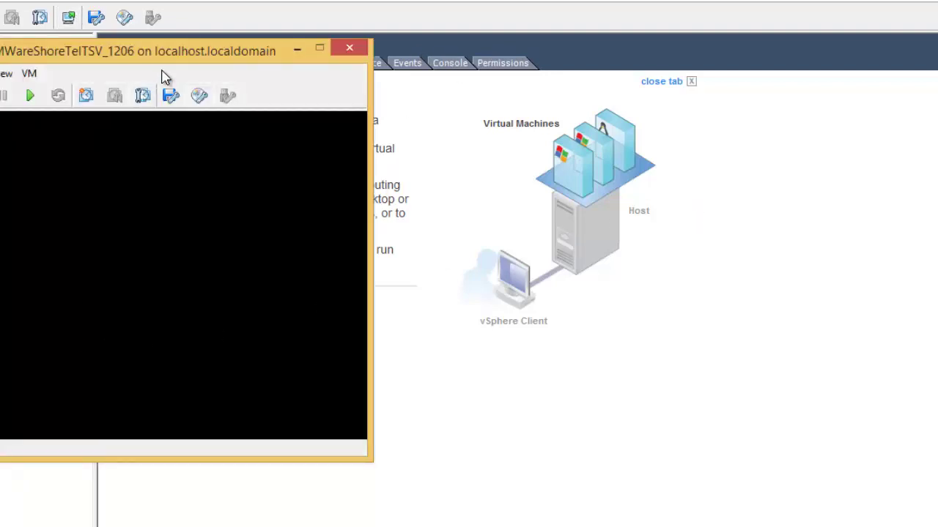
{"action": "left_click_drag", "start_coordinate": [226, 44], "coordinate": [117, 0]}
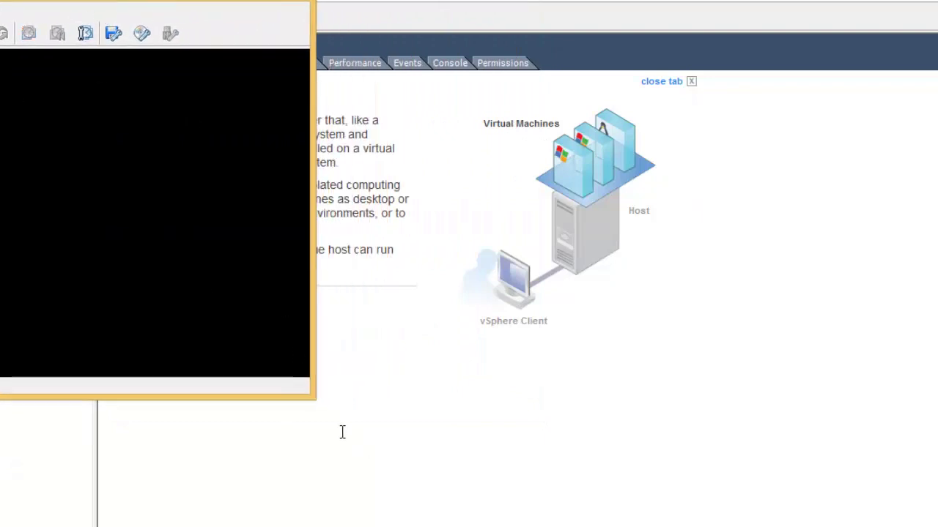
{"action": "left_click_drag", "start_coordinate": [309, 397], "coordinate": [380, 418]}
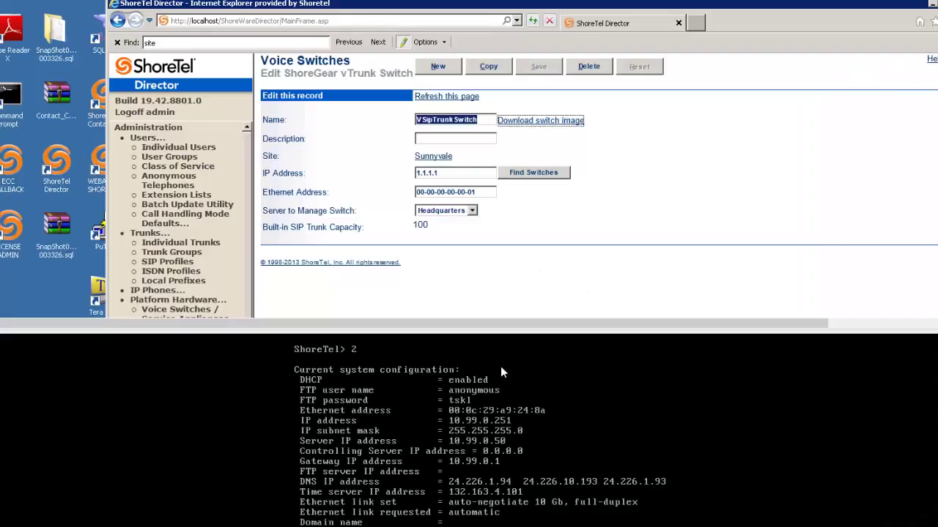
Step: Put the MAC address 00-0c-29-a9-24 into the Ethernet Address field, replacing the old value
{"action": "left_click", "coordinate": [455, 139]}
{"action": "left_click_drag", "start_coordinate": [464, 172], "coordinate": [373, 175]}
{"action": "type", "text": "00"}
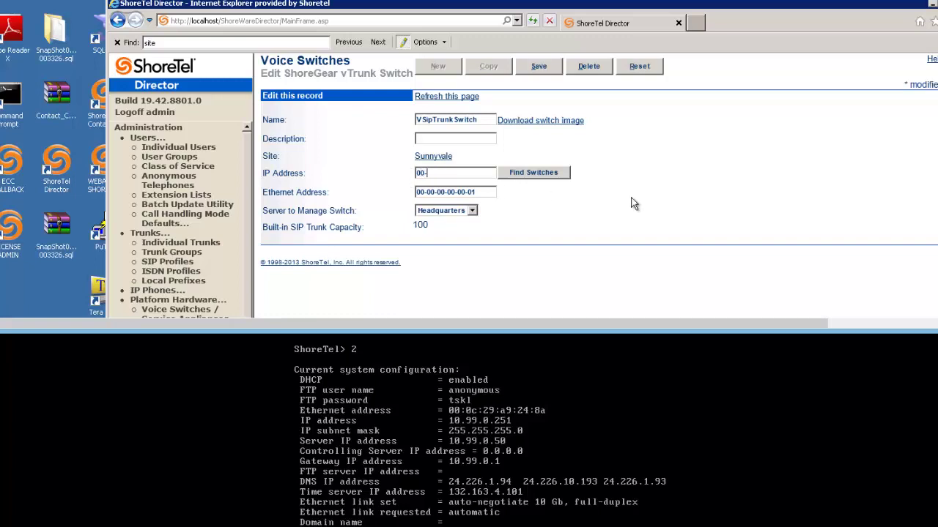
{"action": "type", "text": "-0c-29-a9-24-"}
{"action": "left_click_drag", "start_coordinate": [487, 173], "coordinate": [361, 172]}
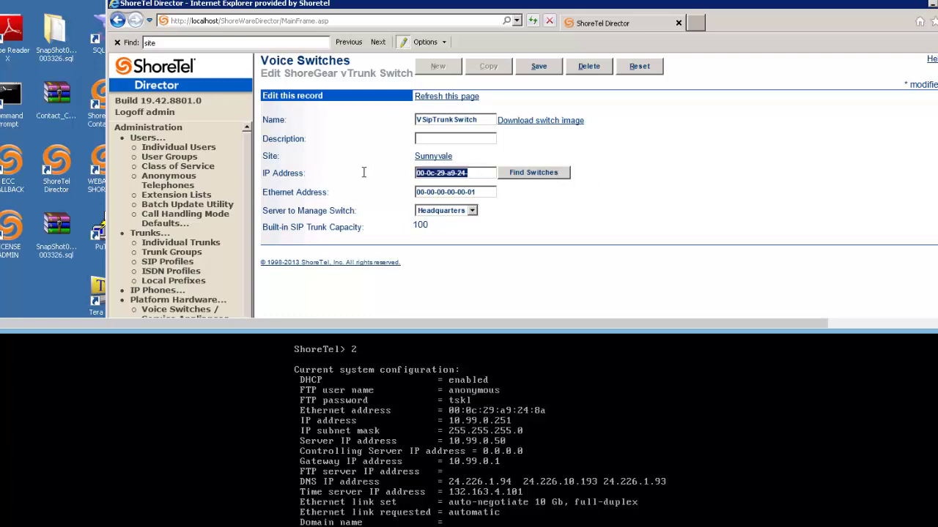
{"action": "key", "text": "ctrl+x"}
{"action": "left_click_drag", "start_coordinate": [485, 192], "coordinate": [301, 194]}
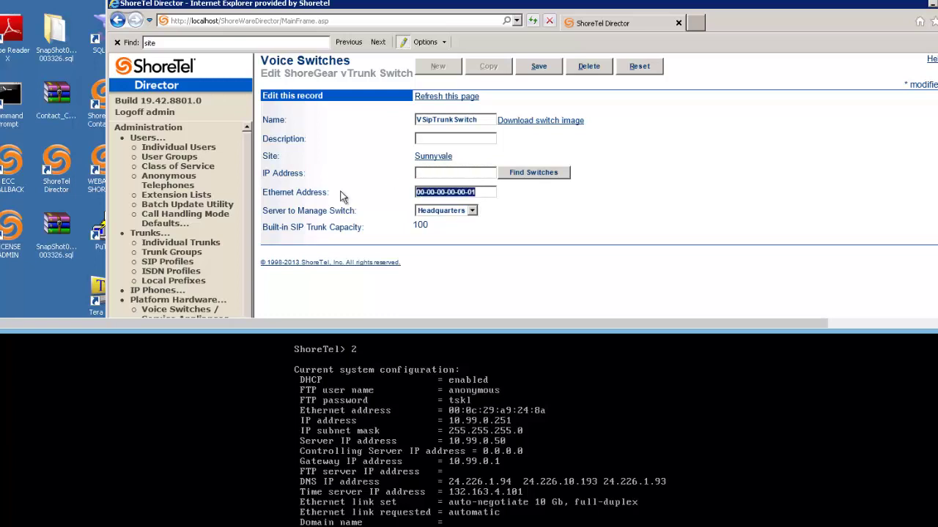
{"action": "key", "text": "ctrl+v"}
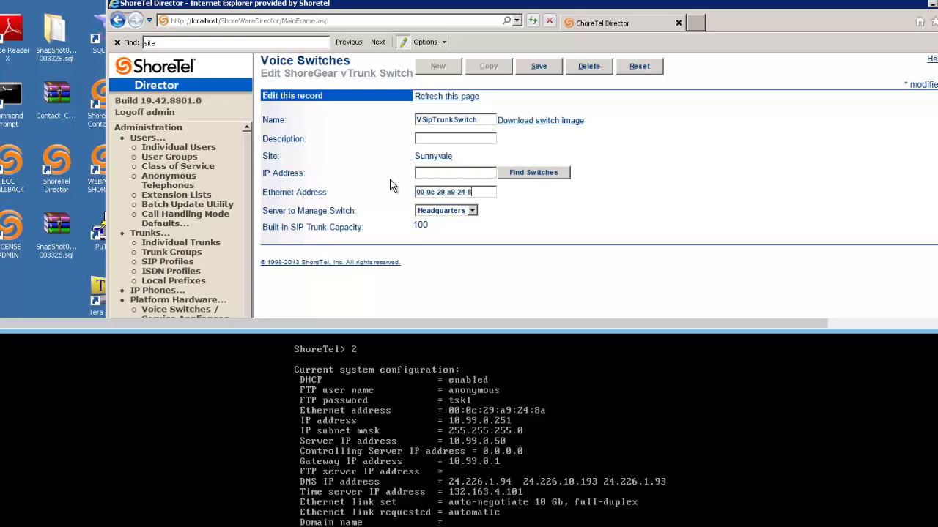
{"action": "key", "text": "Return"}
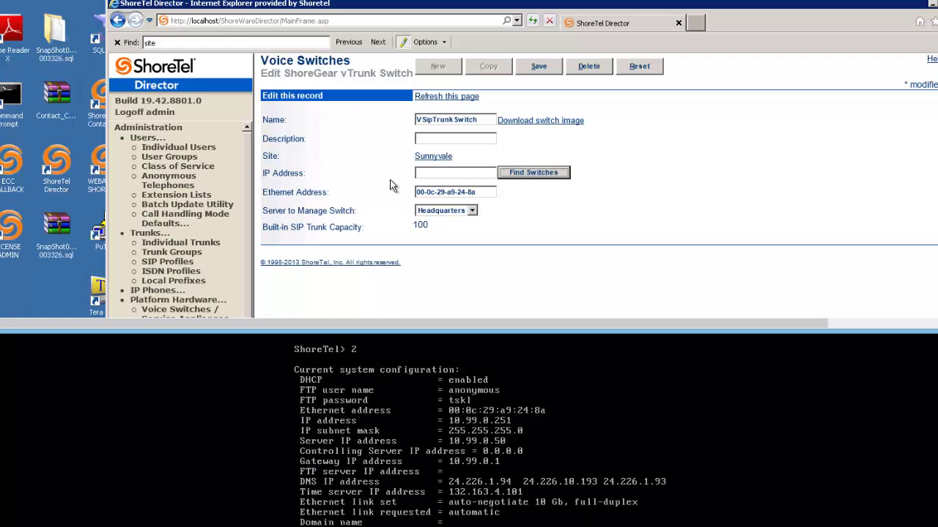
Step: Set the IP address to 10.99.0.251, fill the Ethernet address from Find Switches, and save
{"action": "left_click", "coordinate": [453, 169]}
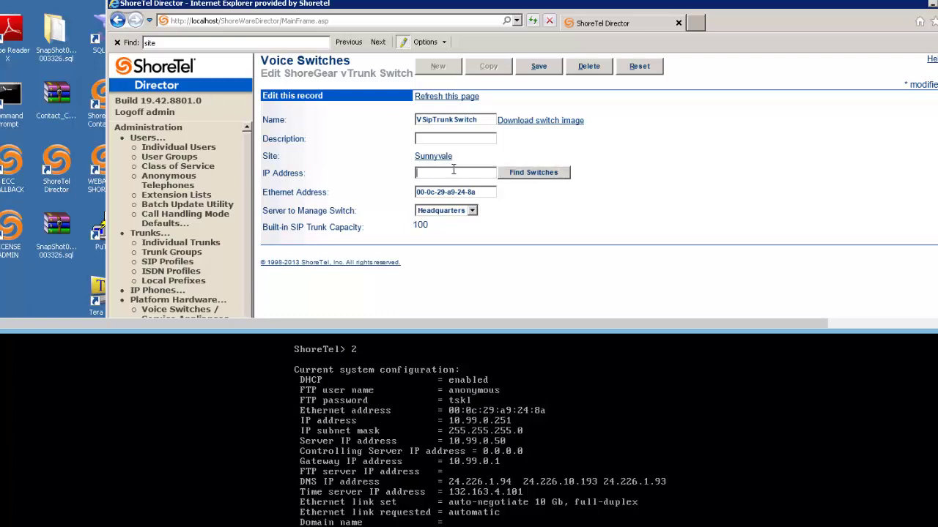
{"action": "type", "text": "10/99"}
{"action": "key", "text": "BackSpace"}
{"action": "key", "text": "BackSpace"}
{"action": "key", "text": "BackSpace"}
{"action": "key", "text": "BackSpace"}
{"action": "type", "text": ".99.0.251"}
{"action": "left_click", "coordinate": [532, 174]}
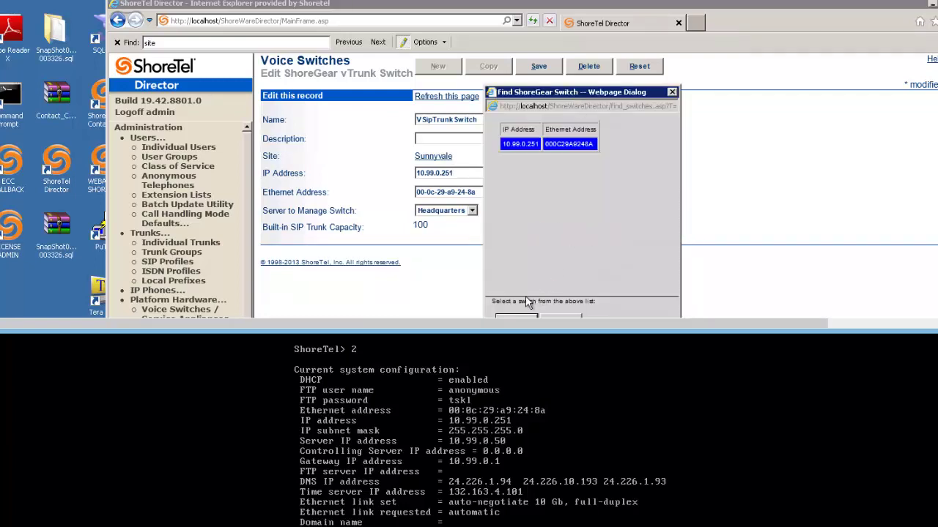
{"action": "left_click", "coordinate": [518, 316]}
{"action": "left_click", "coordinate": [538, 67]}
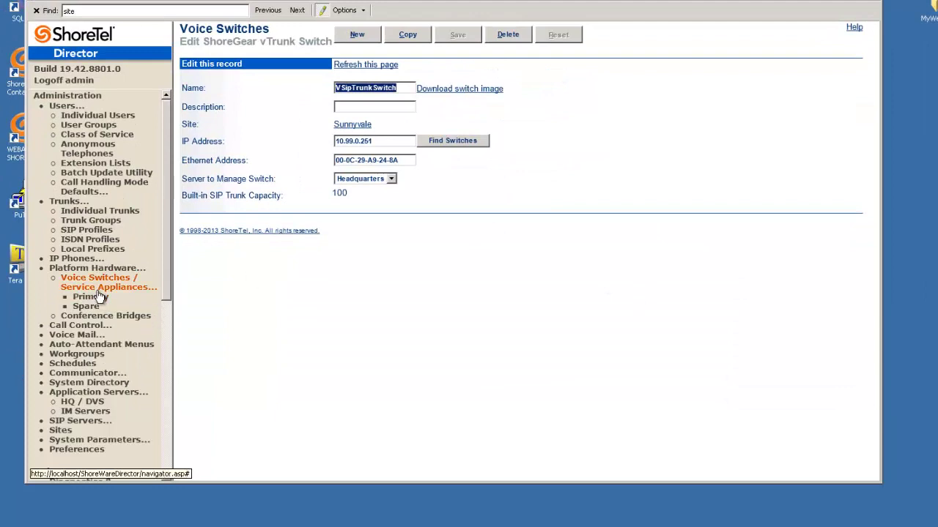
Step: Review the primary voice switches list and the Sunnyvale switch summary in Quick Look
{"action": "left_click", "coordinate": [105, 302]}
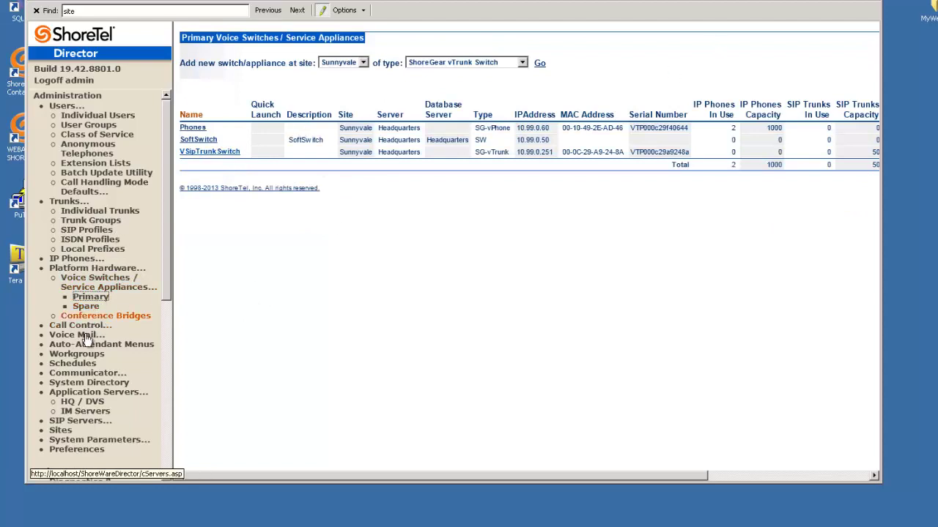
{"action": "left_click_drag", "start_coordinate": [168, 278], "coordinate": [169, 333]}
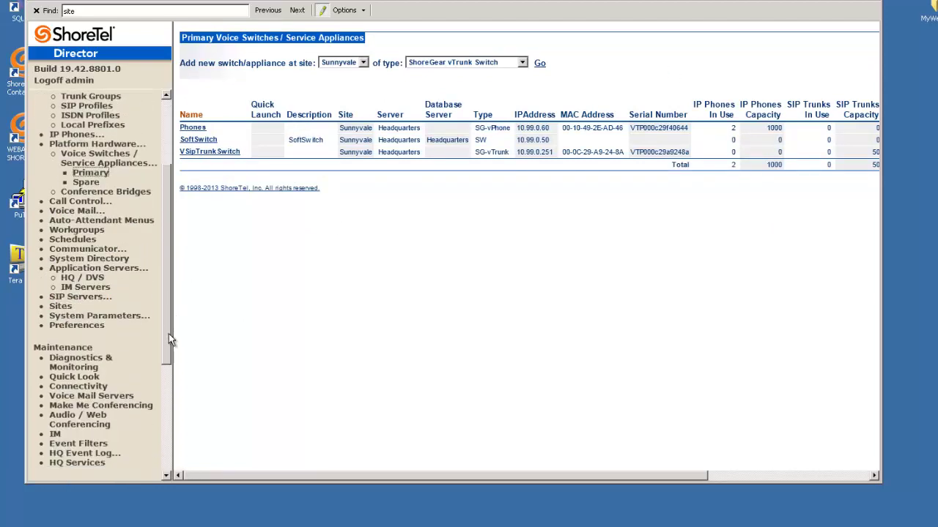
{"action": "left_click", "coordinate": [74, 378]}
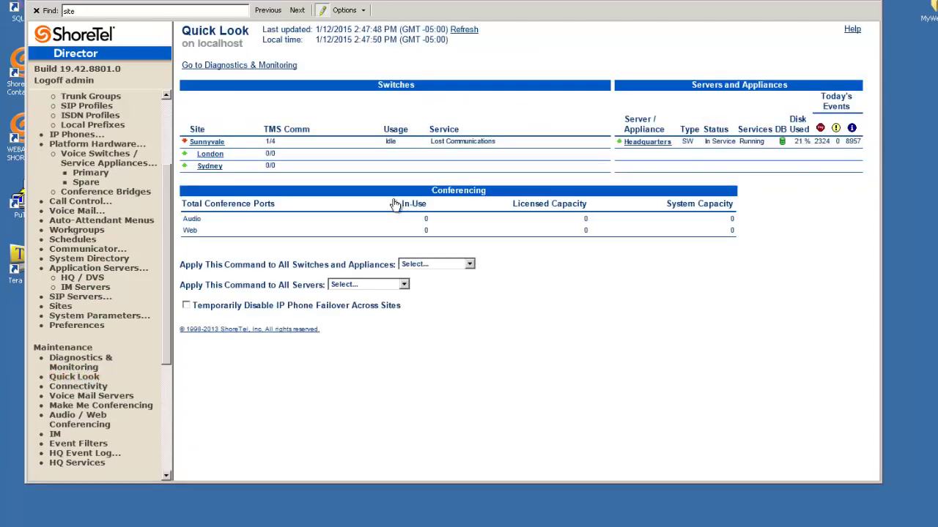
{"action": "left_click", "coordinate": [207, 142]}
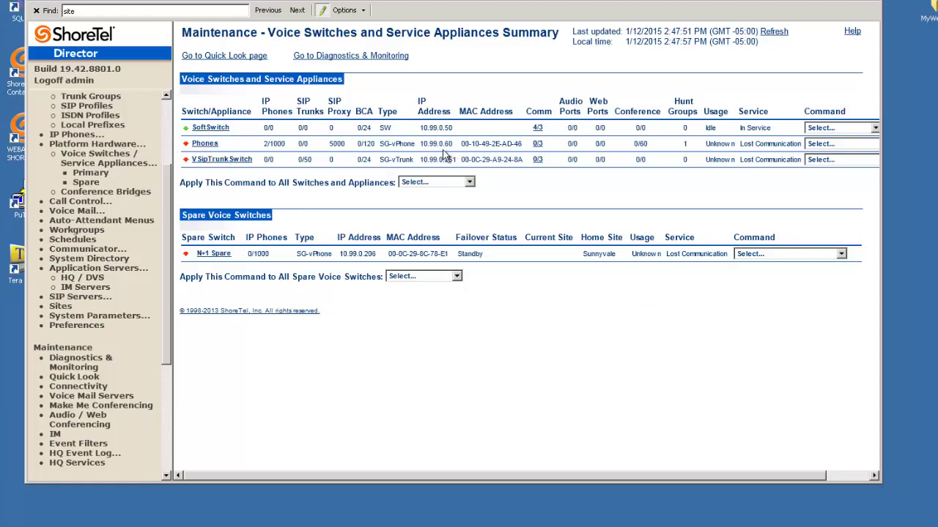
{"action": "left_click", "coordinate": [89, 174]}
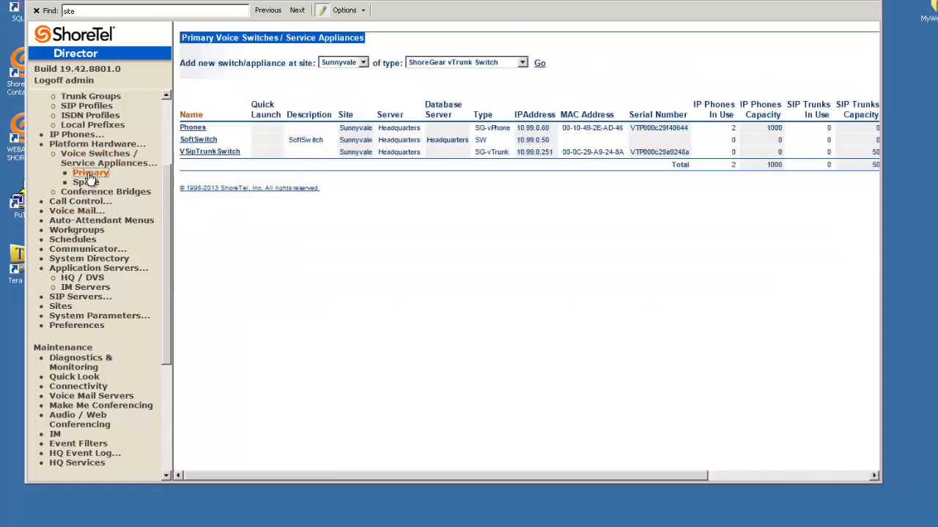
Step: Reopen VSipTrunkSwitch to confirm its SIP trunk capacity of 50, then go to Individual Trunks
{"action": "left_click", "coordinate": [224, 154]}
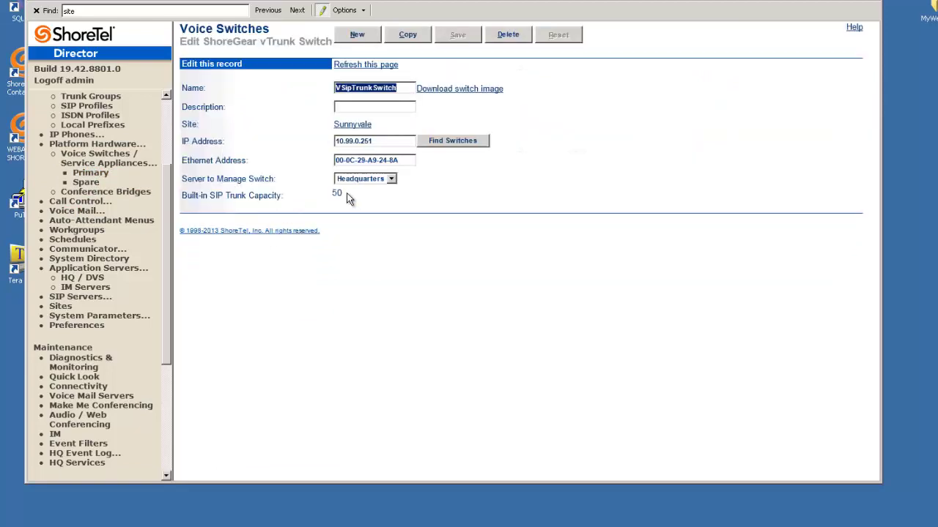
{"action": "left_click_drag", "start_coordinate": [352, 195], "coordinate": [322, 189]}
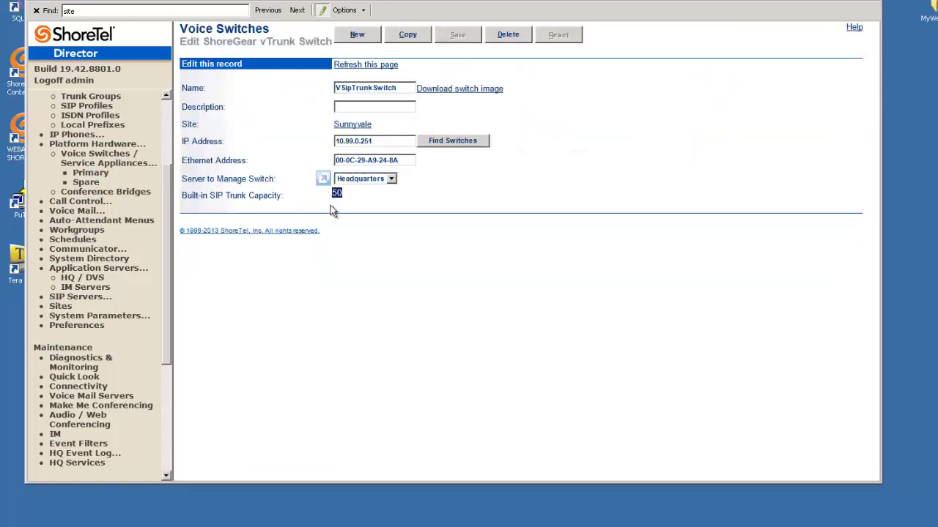
{"action": "scroll", "coordinate": [105, 169], "scroll_direction": "up", "scroll_amount": 2}
{"action": "left_click", "coordinate": [100, 153]}
Step: Add trunks to SIP TIE to Other System at site Sunnyvale, with 2 trunks
{"action": "left_click", "coordinate": [318, 55]}
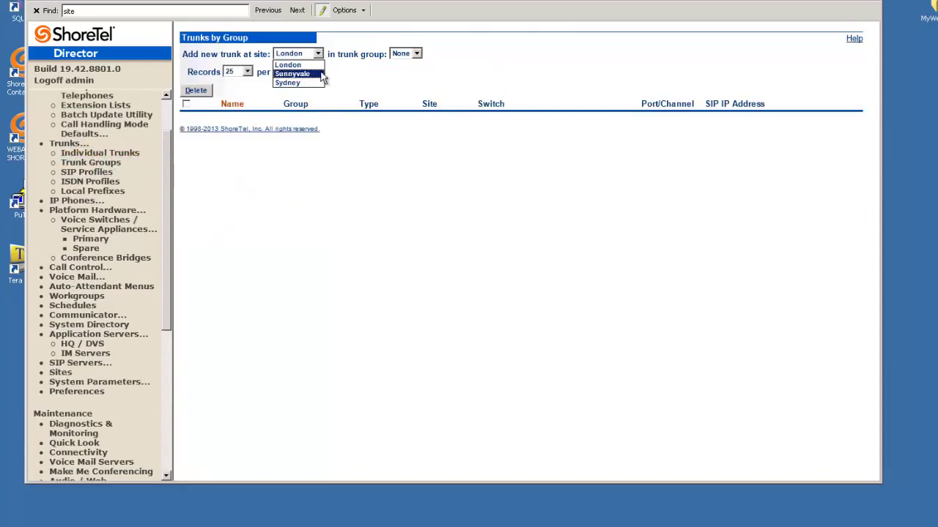
{"action": "left_click", "coordinate": [293, 72]}
{"action": "left_click", "coordinate": [500, 57]}
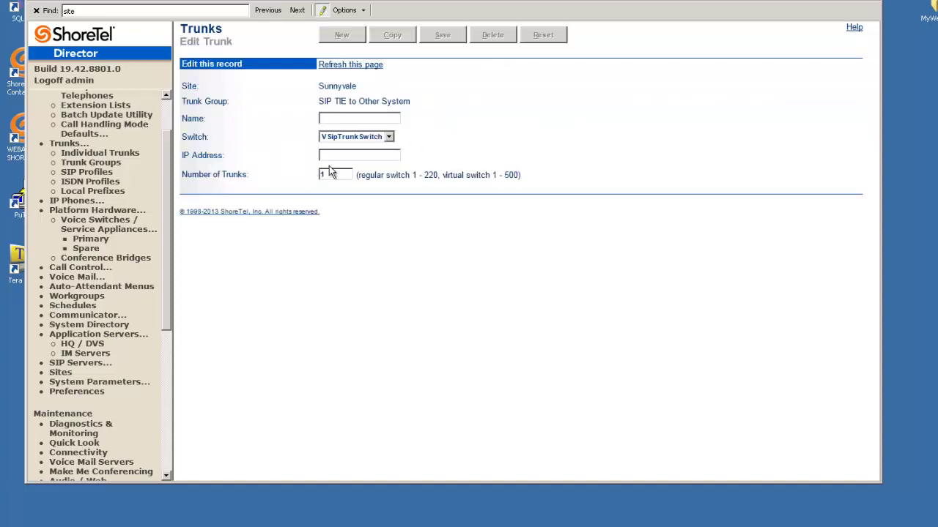
{"action": "left_click_drag", "start_coordinate": [336, 174], "coordinate": [280, 185]}
{"action": "type", "text": "2"}
Step: Name the trunks 'Tie to PBX' and point them to IP 192.168.4.199
{"action": "left_click", "coordinate": [367, 118]}
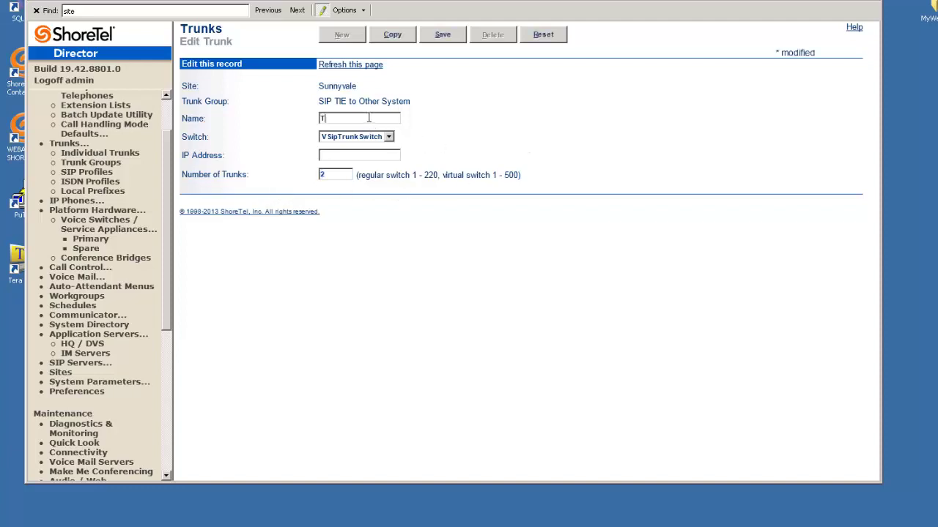
{"action": "type", "text": "Tie to Other"}
{"action": "key", "text": "BackSpace"}
{"action": "key", "text": "BackSpace"}
{"action": "type", "text": "PB"}
{"action": "left_click", "coordinate": [390, 155]}
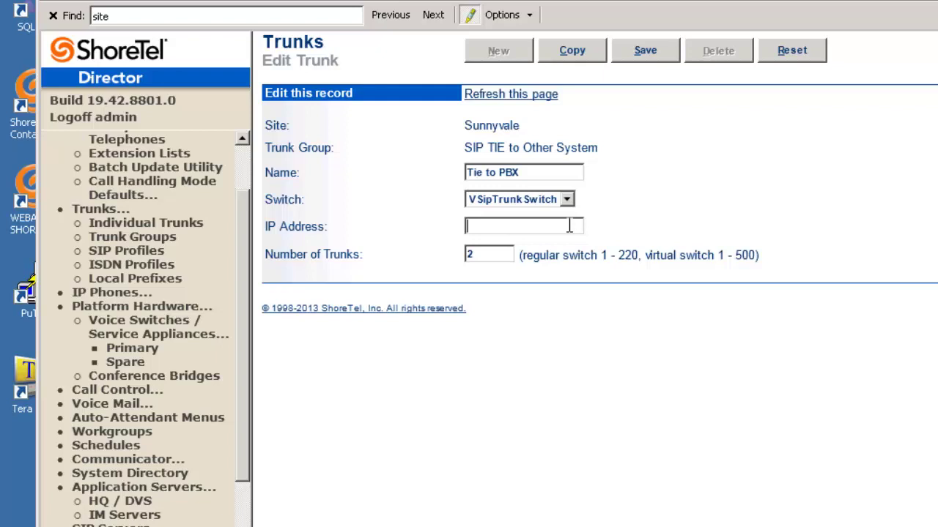
{"action": "type", "text": "192.168.4..100"}
{"action": "key", "text": "BackSpace"}
{"action": "key", "text": "BackSpace"}
{"action": "key", "text": "BackSpace"}
{"action": "type", "text": ".199"}
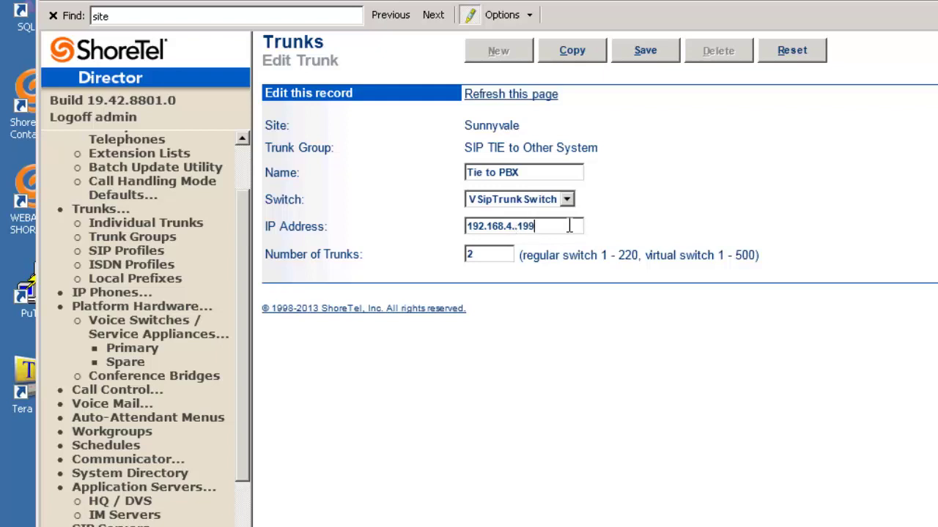
{"action": "key", "text": "BackSpace"}
{"action": "key", "text": "BackSpace"}
{"action": "key", "text": "BackSpace"}
{"action": "key", "text": "BackSpace"}
{"action": "type", "text": "199"}
Step: Save the two tie trunks, dismiss the license message, and open the Trunk Groups list
{"action": "left_click", "coordinate": [641, 50]}
{"action": "left_click", "coordinate": [925, 437]}
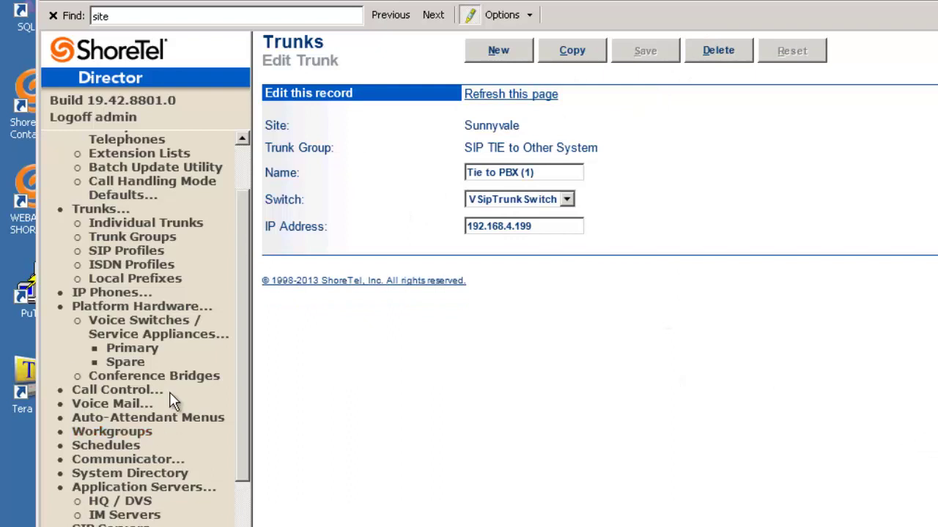
{"action": "left_click", "coordinate": [135, 236]}
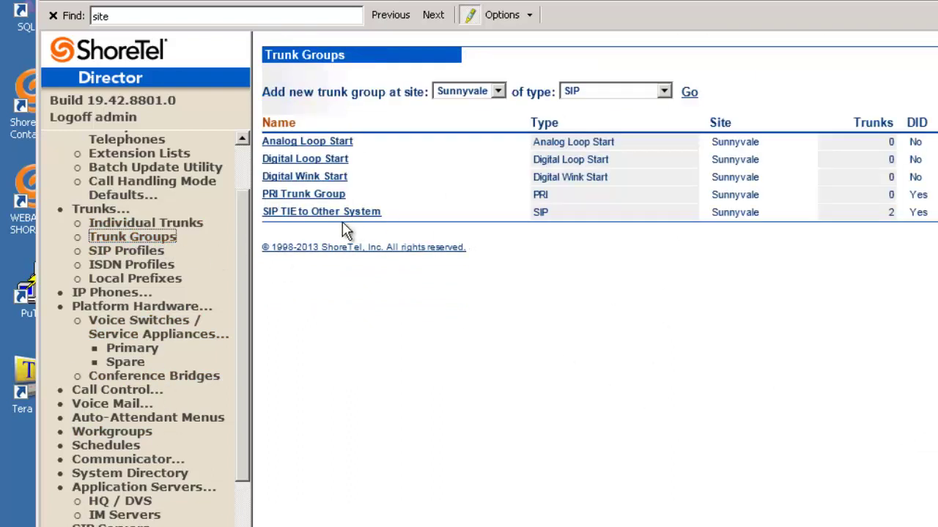
{"action": "left_click", "coordinate": [885, 217]}
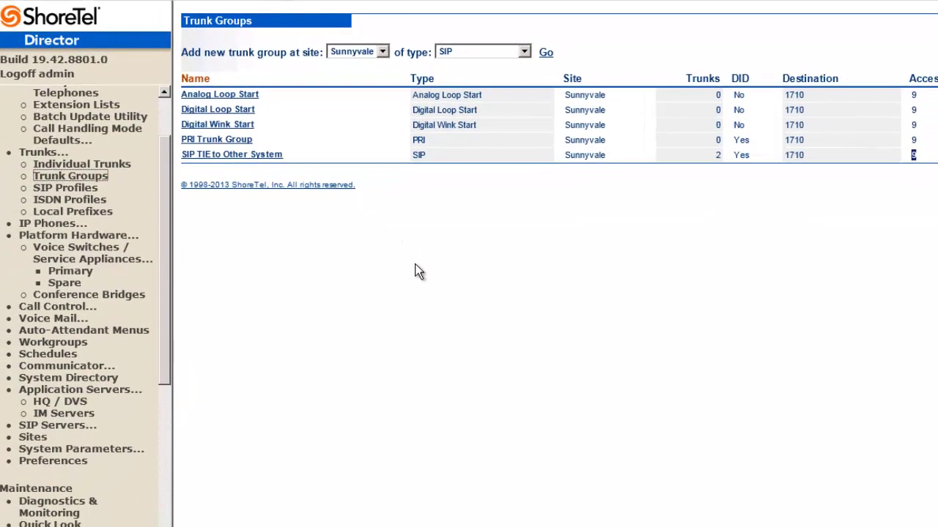
Step: Check the SIP TIE to Other System off-system extension range 1008 to 1020 unchanged, then open Users
{"action": "left_click", "coordinate": [232, 154]}
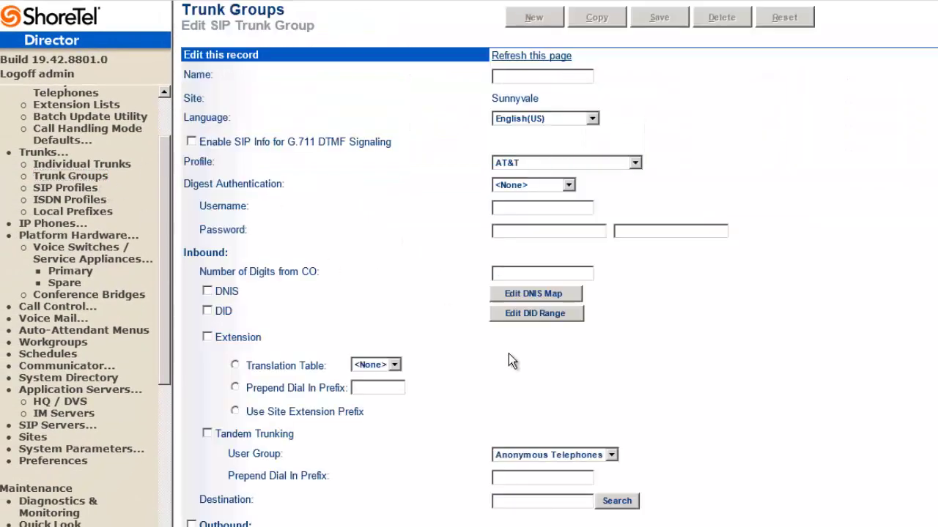
{"action": "scroll", "coordinate": [645, 337], "scroll_direction": "down", "scroll_amount": 5}
{"action": "scroll", "coordinate": [653, 348], "scroll_direction": "down", "scroll_amount": 5}
{"action": "scroll", "coordinate": [535, 389], "scroll_direction": "up", "scroll_amount": 2}
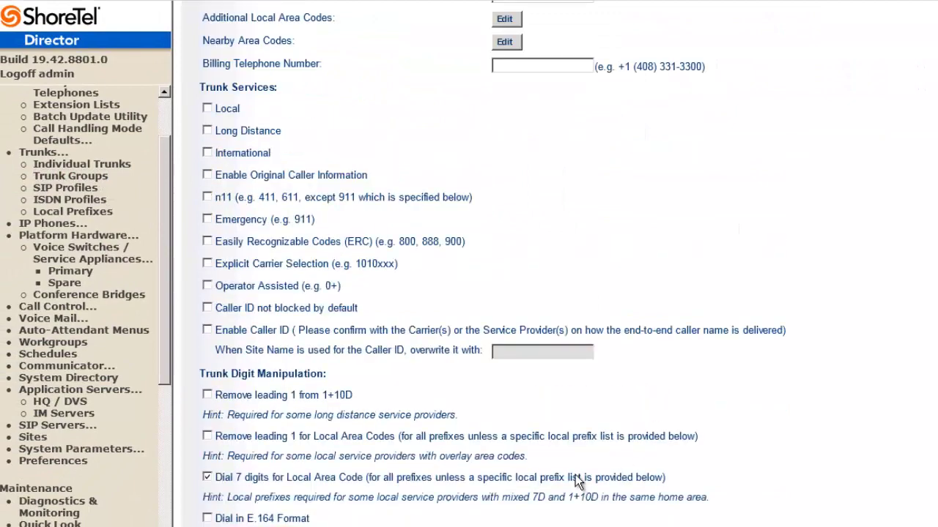
{"action": "scroll", "coordinate": [527, 388], "scroll_direction": "down", "scroll_amount": 2}
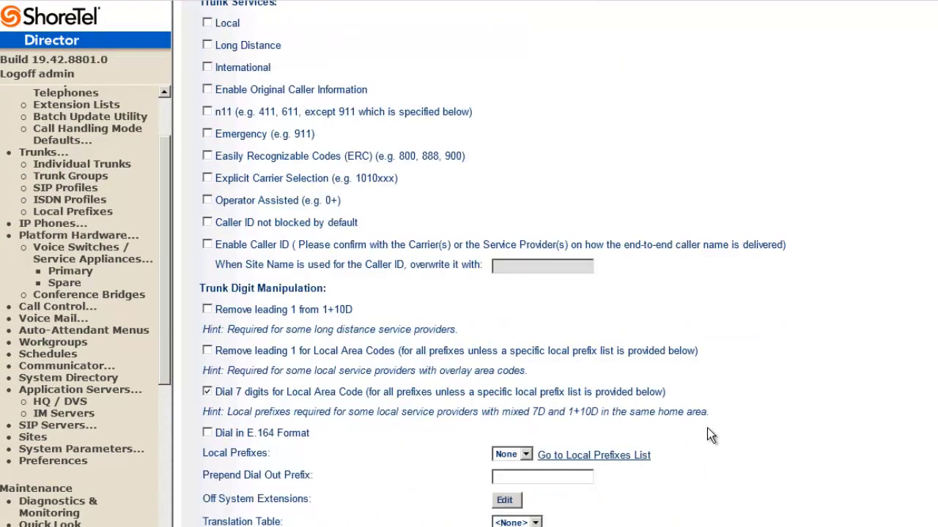
{"action": "left_click", "coordinate": [513, 501]}
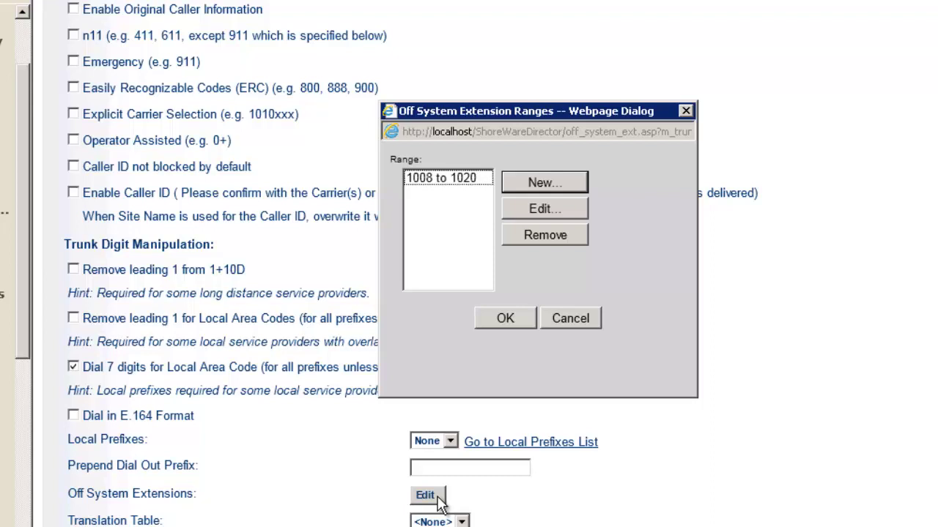
{"action": "left_click", "coordinate": [588, 318]}
{"action": "scroll", "coordinate": [10, 113], "scroll_direction": "up", "scroll_amount": 3}
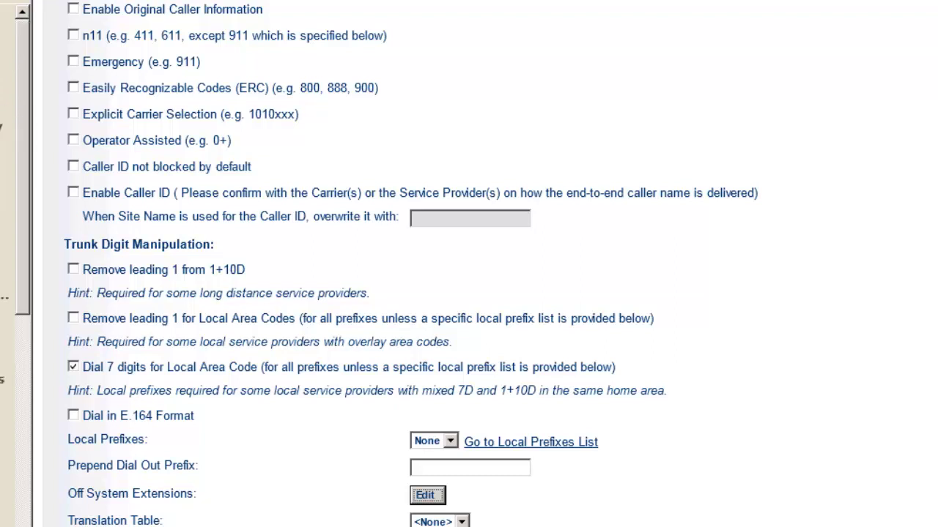
{"action": "left_click", "coordinate": [9, 125]}
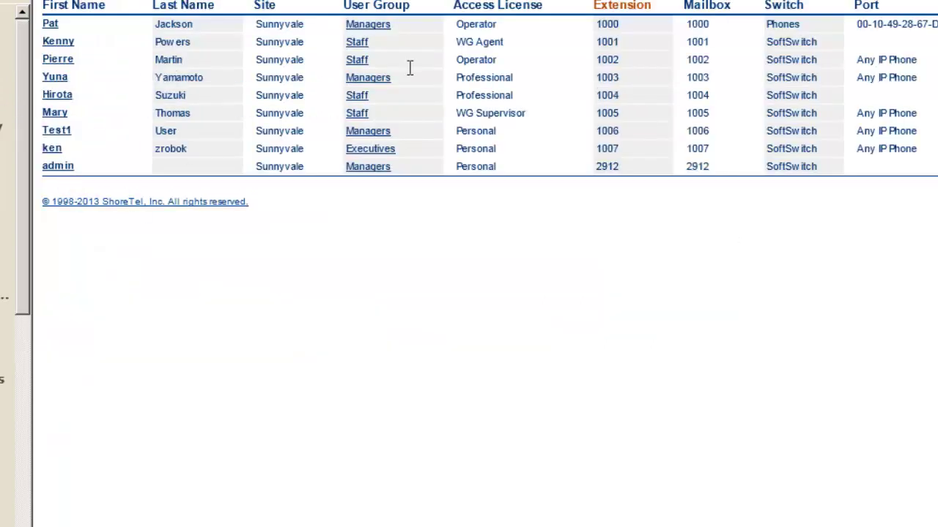
Step: Change user 1007's number to 8007, make it private, exclude it from dial-by-name, and save
{"action": "left_click", "coordinate": [59, 149]}
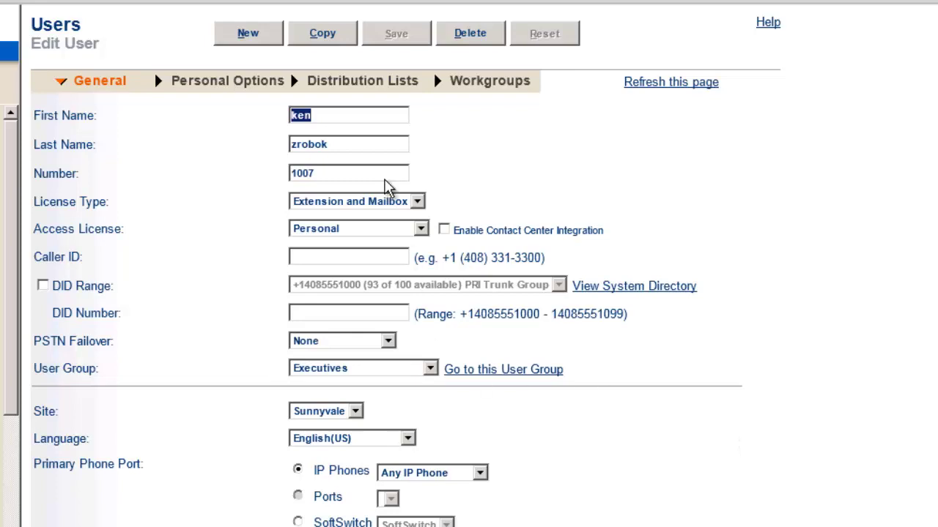
{"action": "key", "text": "Tab"}
{"action": "key", "text": "Tab"}
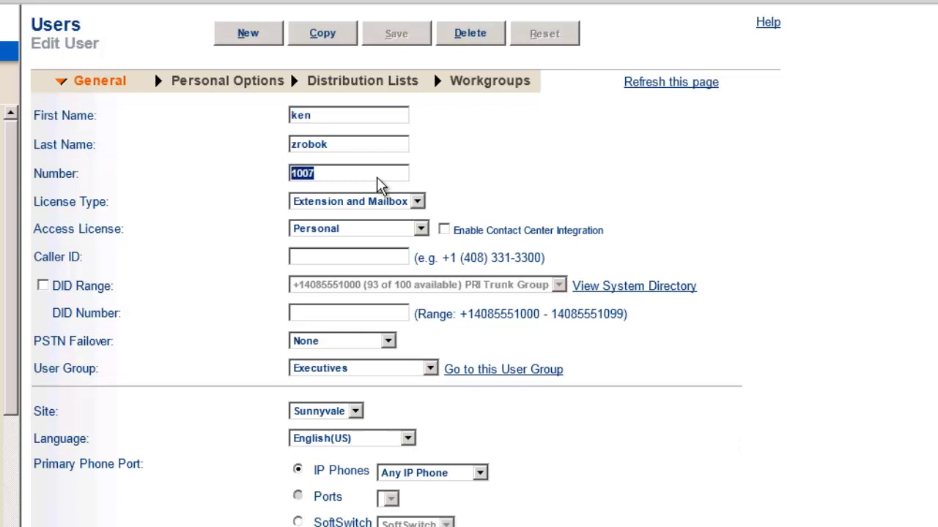
{"action": "type", "text": "8007"}
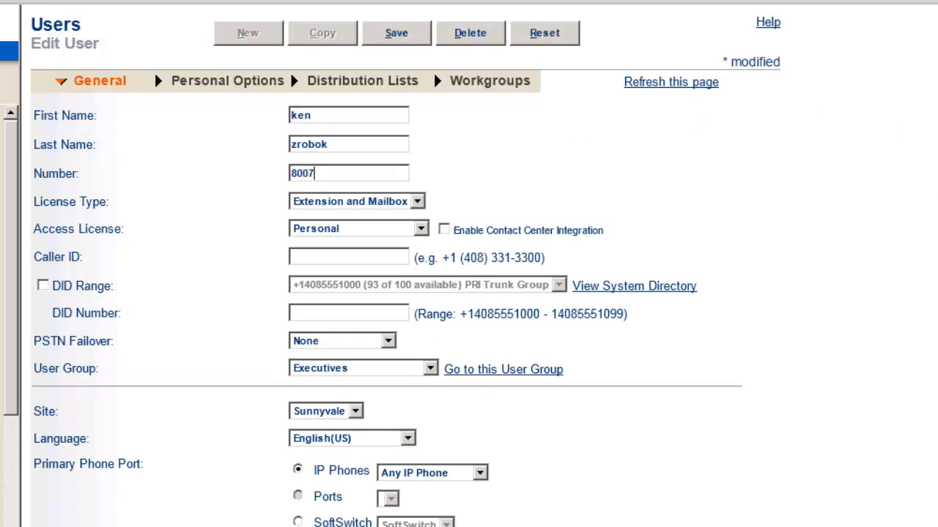
{"action": "scroll", "coordinate": [447, 432], "scroll_direction": "down", "scroll_amount": 5}
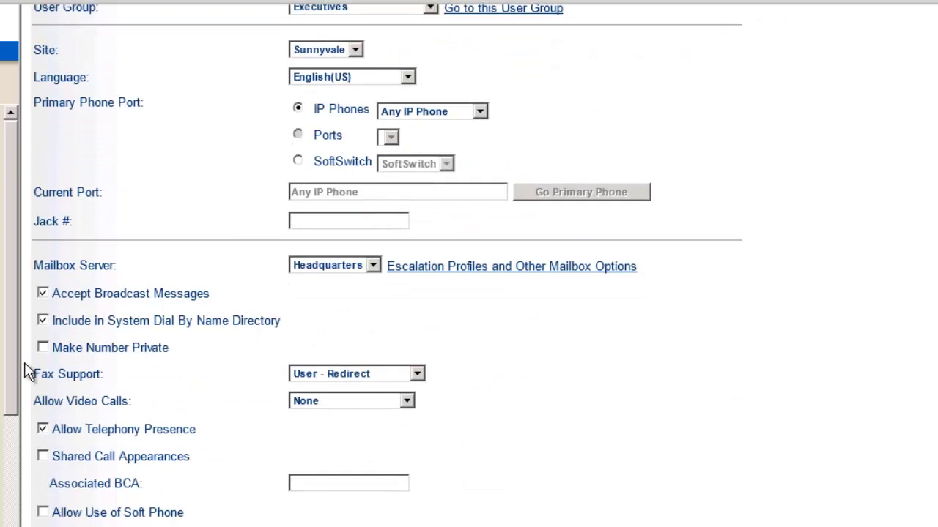
{"action": "left_click", "coordinate": [43, 349]}
{"action": "left_click", "coordinate": [42, 321]}
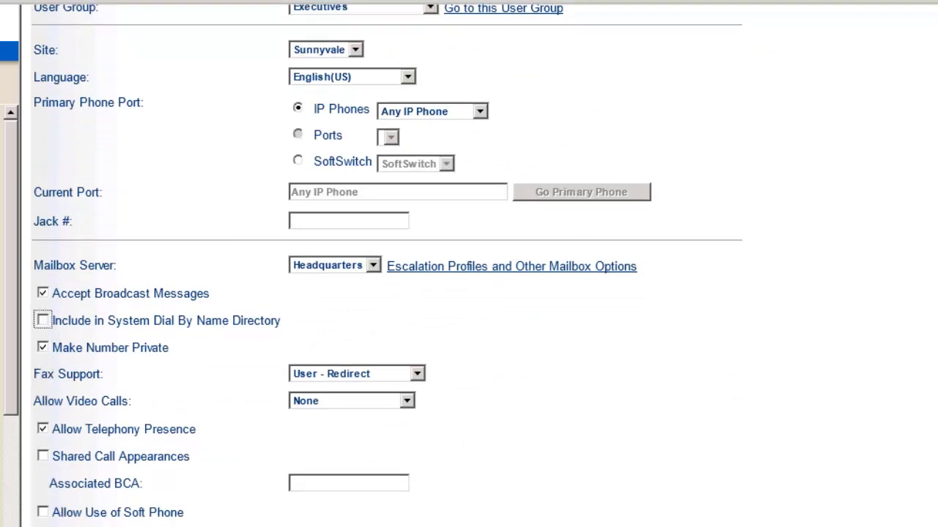
{"action": "scroll", "coordinate": [469, 263], "scroll_direction": "up", "scroll_amount": 5}
{"action": "left_click", "coordinate": [397, 33]}
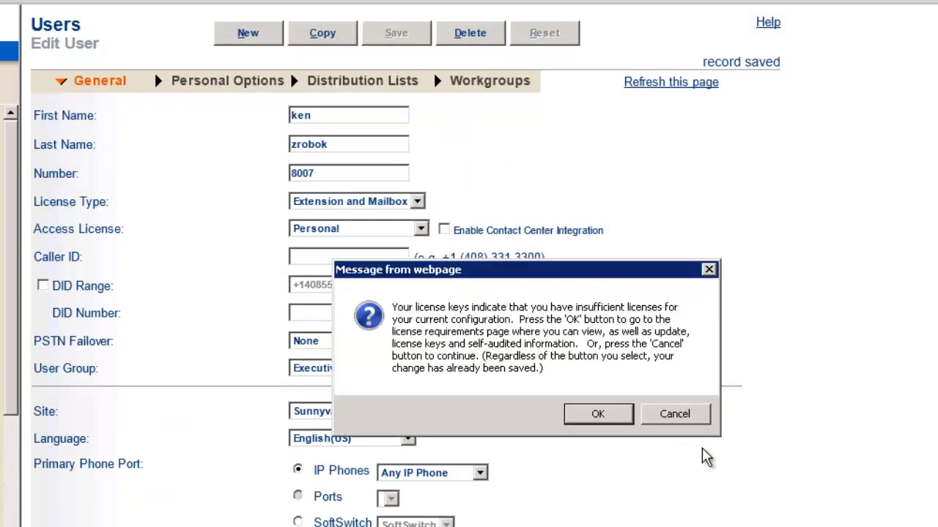
{"action": "left_click", "coordinate": [689, 421]}
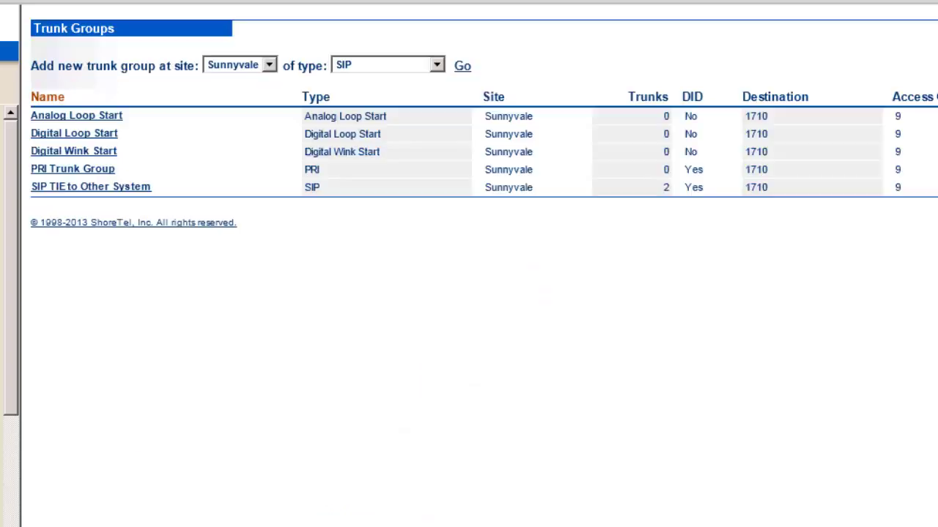
Step: Change the SIP TIE to Other System off-system extension range from 1008–1020 to 1007–1020
{"action": "left_click", "coordinate": [77, 189]}
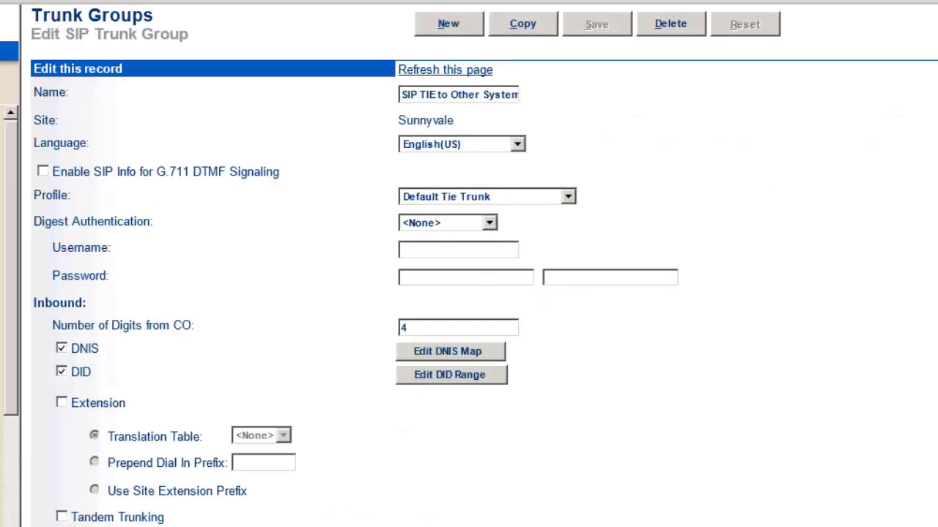
{"action": "scroll", "coordinate": [469, 268], "scroll_direction": "down", "scroll_amount": 10}
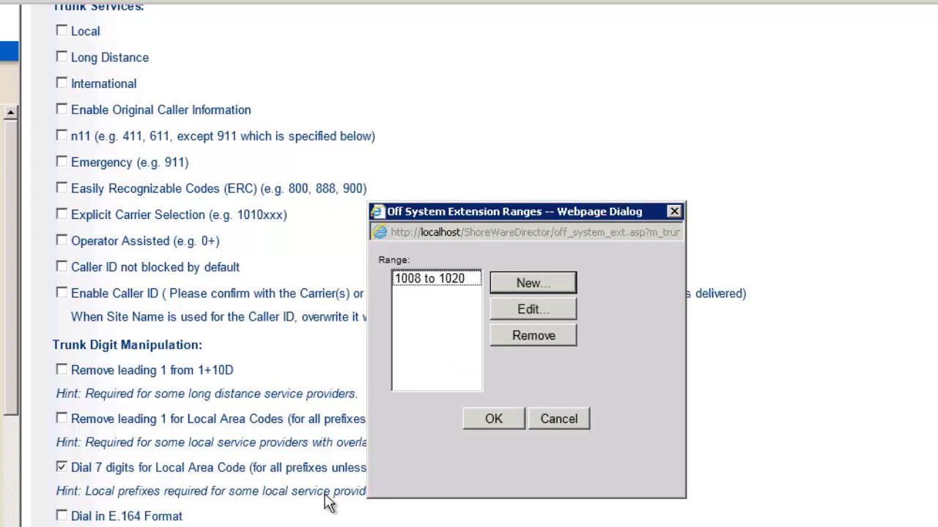
{"action": "left_click", "coordinate": [527, 310]}
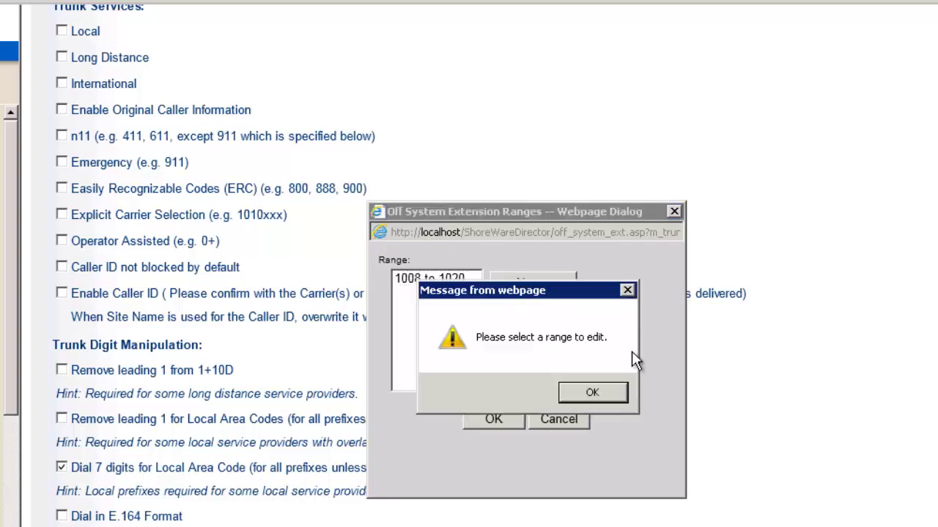
{"action": "left_click", "coordinate": [595, 392]}
{"action": "left_click", "coordinate": [419, 282]}
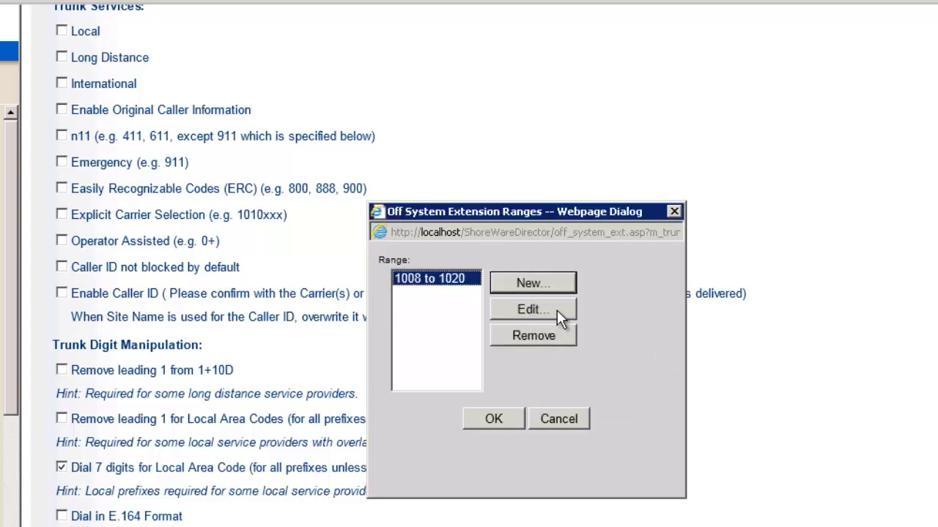
{"action": "left_click", "coordinate": [555, 317]}
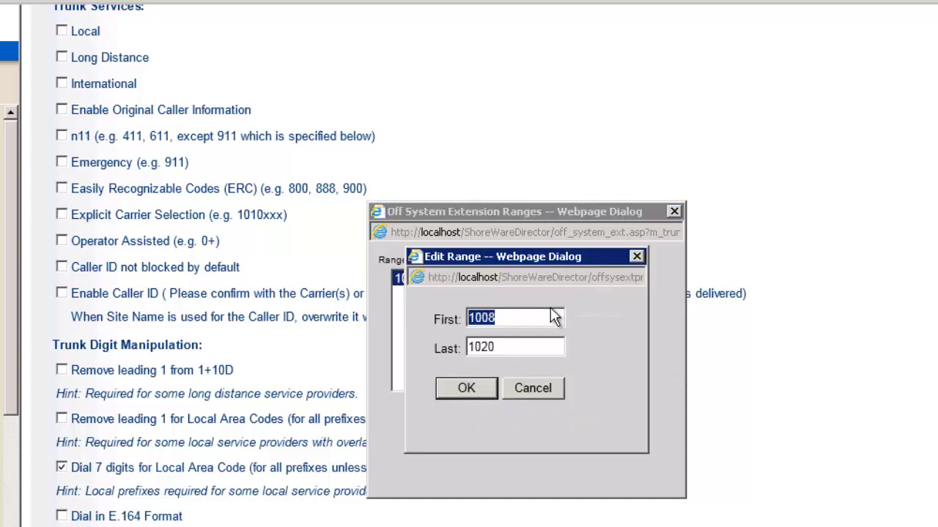
{"action": "left_click", "coordinate": [515, 321]}
{"action": "key", "text": "BackSpace"}
{"action": "type", "text": "7"}
{"action": "left_click", "coordinate": [466, 389]}
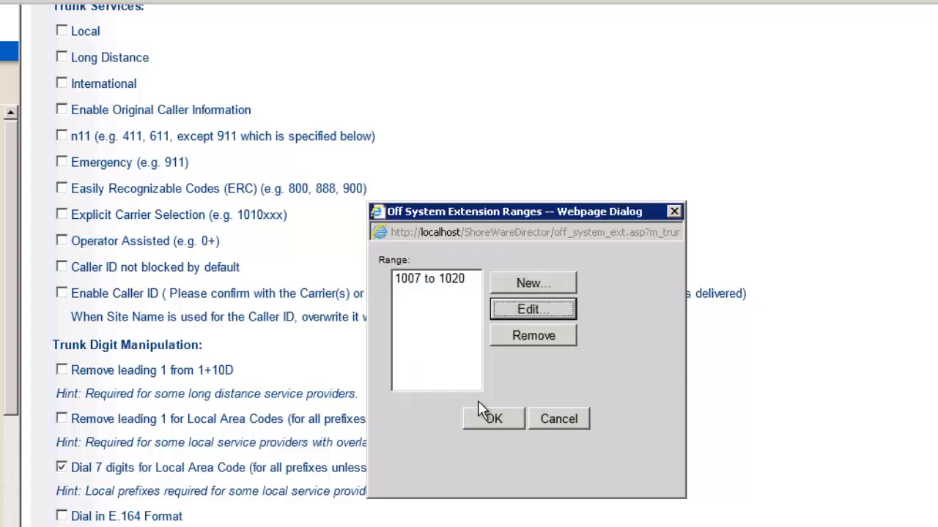
{"action": "left_click", "coordinate": [492, 417]}
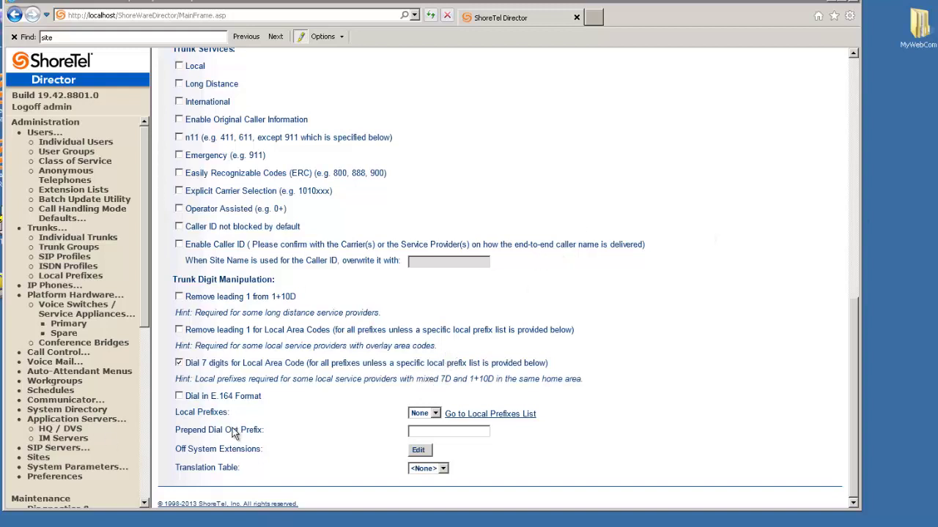
Step: Check the Quick Look voice switches summary with VSipTrunkSwitch in service, then open Diagnostics & Monitoring
{"action": "key", "text": "Tab"}
{"action": "scroll", "coordinate": [146, 337], "scroll_direction": "down", "scroll_amount": 3}
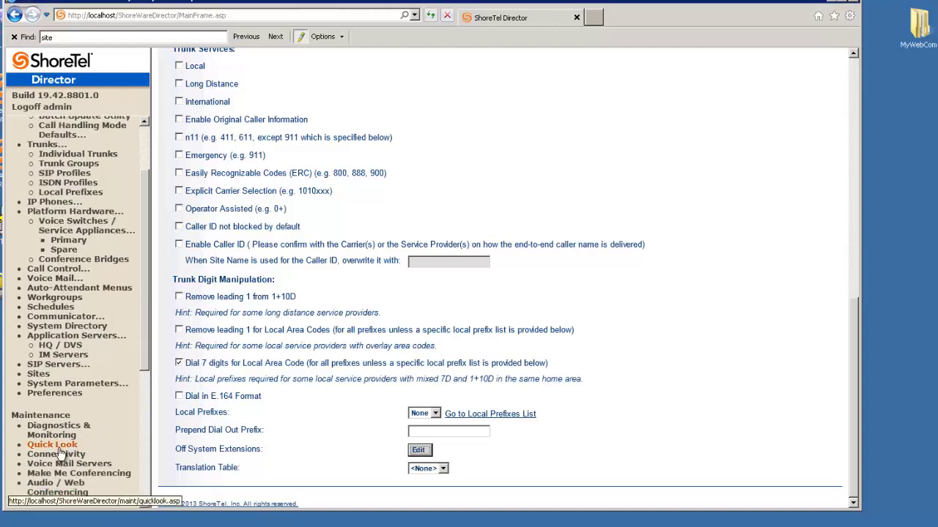
{"action": "left_click", "coordinate": [59, 448]}
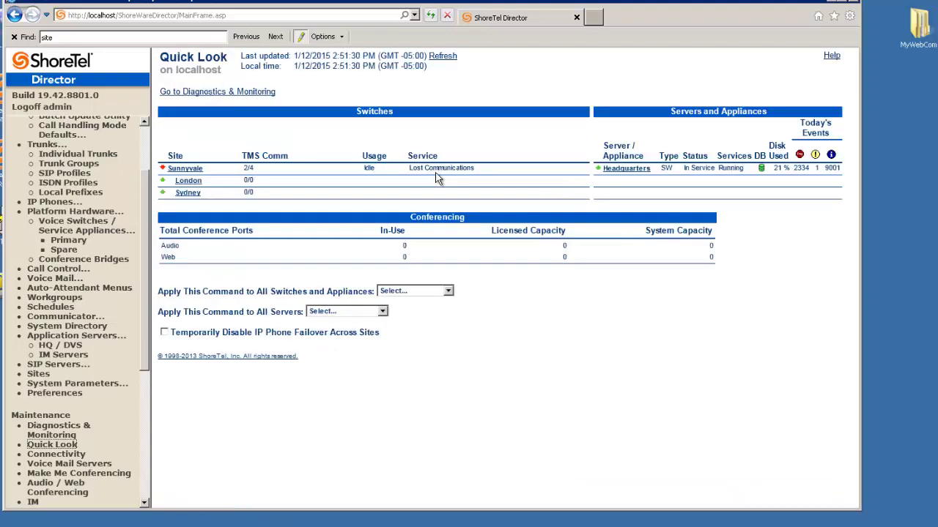
{"action": "left_click", "coordinate": [185, 169]}
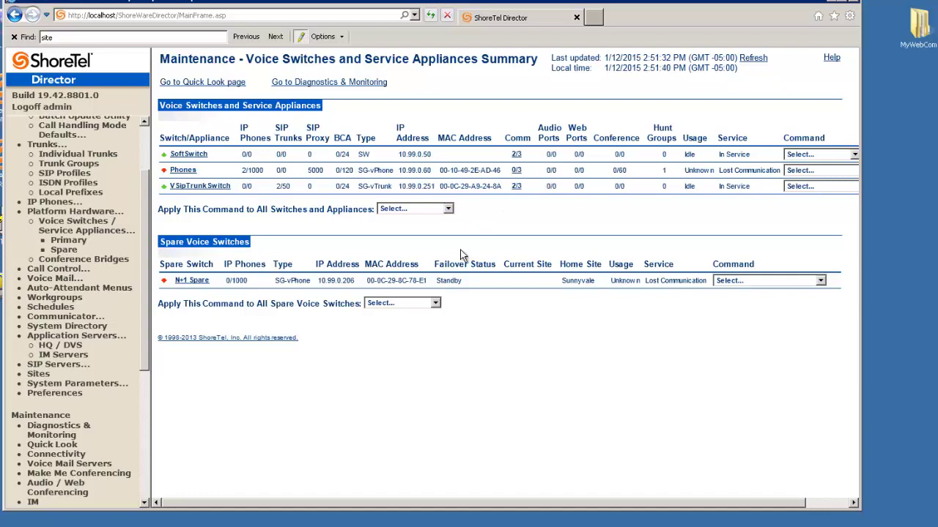
{"action": "left_click", "coordinate": [57, 429]}
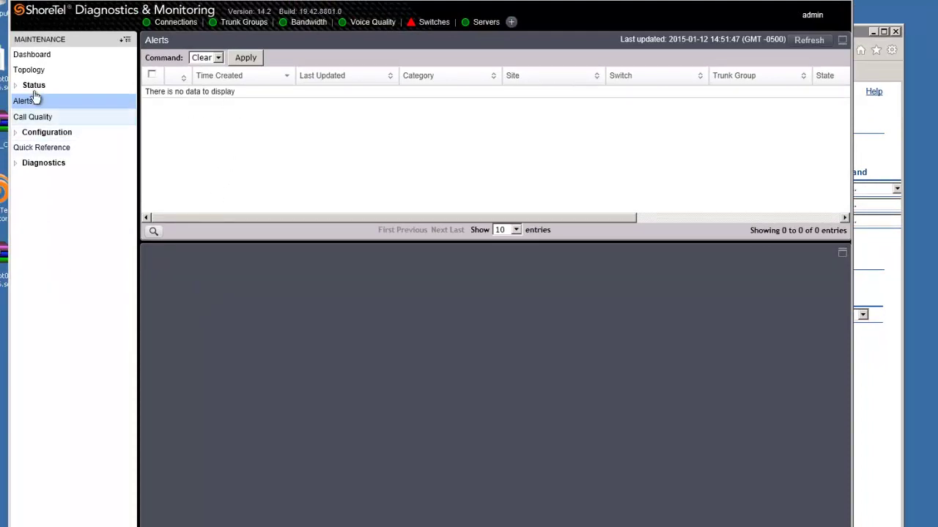
Step: Show Trunk Groups status and select SIP TIE to Other System to view its two Tie to PBX trunks
{"action": "left_click", "coordinate": [15, 132]}
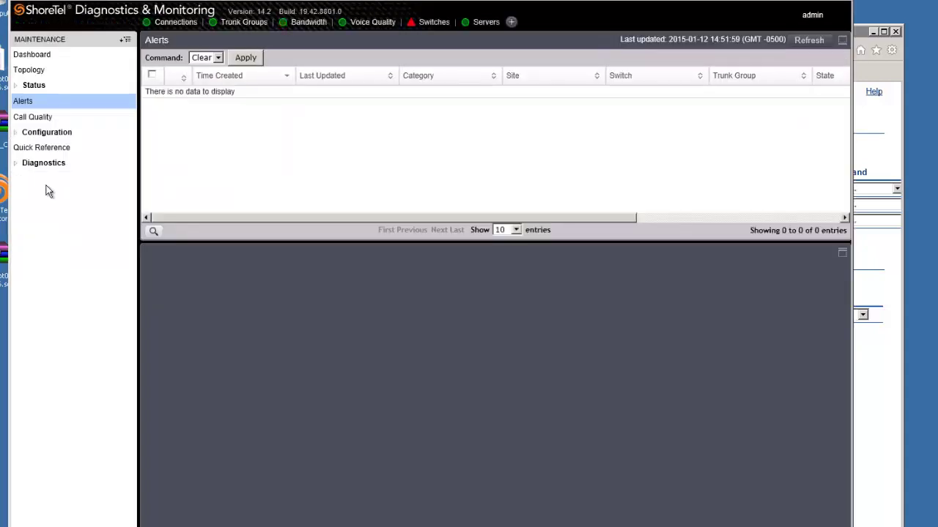
{"action": "left_click", "coordinate": [31, 85]}
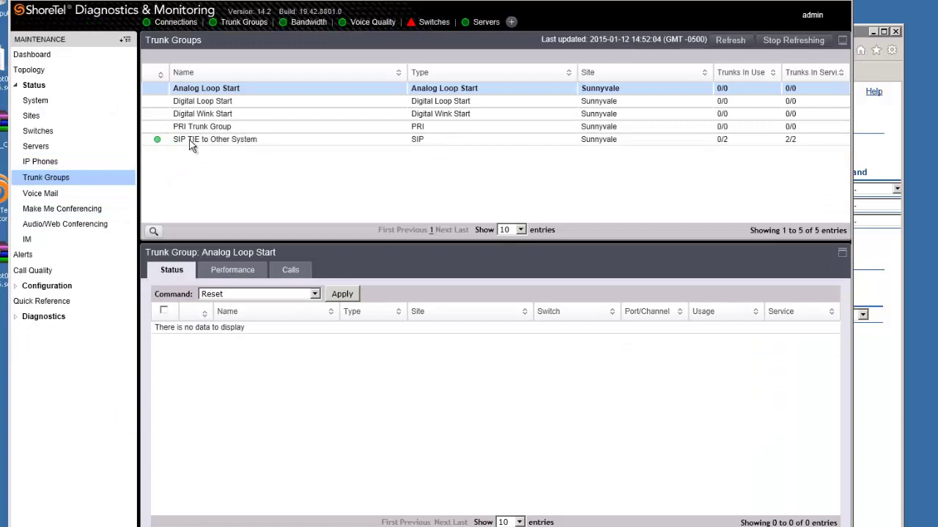
{"action": "left_click", "coordinate": [513, 139]}
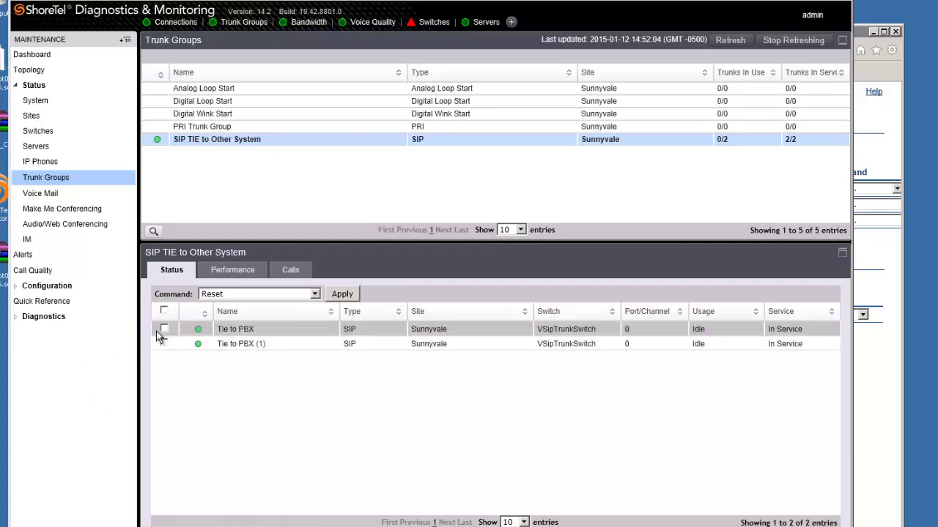
Step: Launch the ShoreTel Trunk Test tool from the Start menu
{"action": "key", "text": "super"}
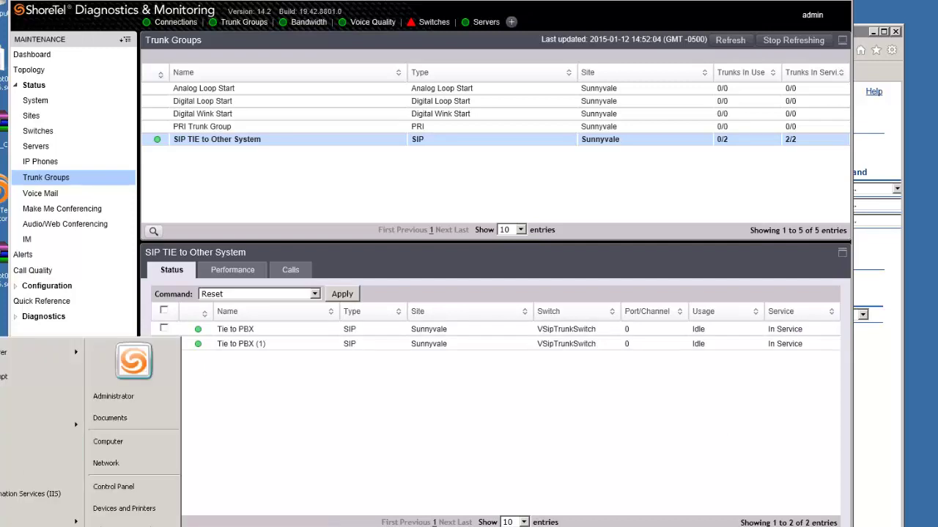
{"action": "type", "text": "cmd"}
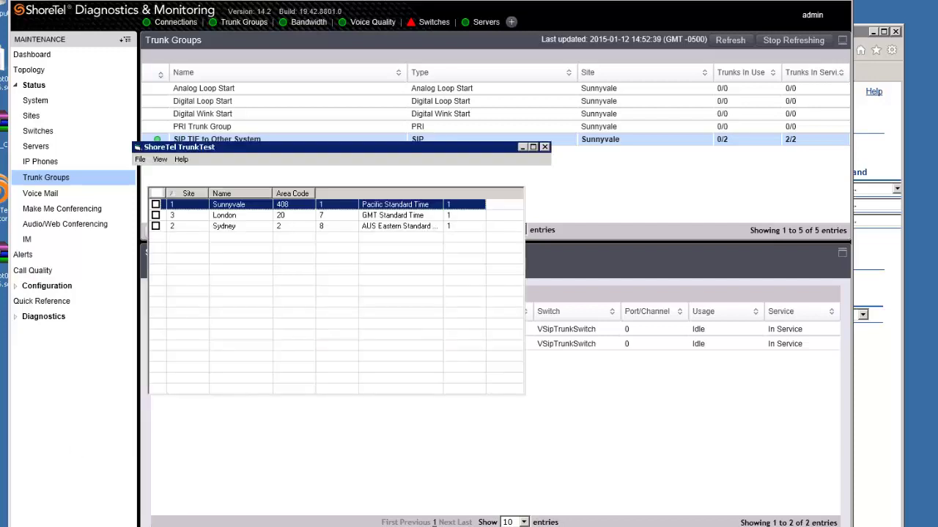
{"action": "key", "text": "Return"}
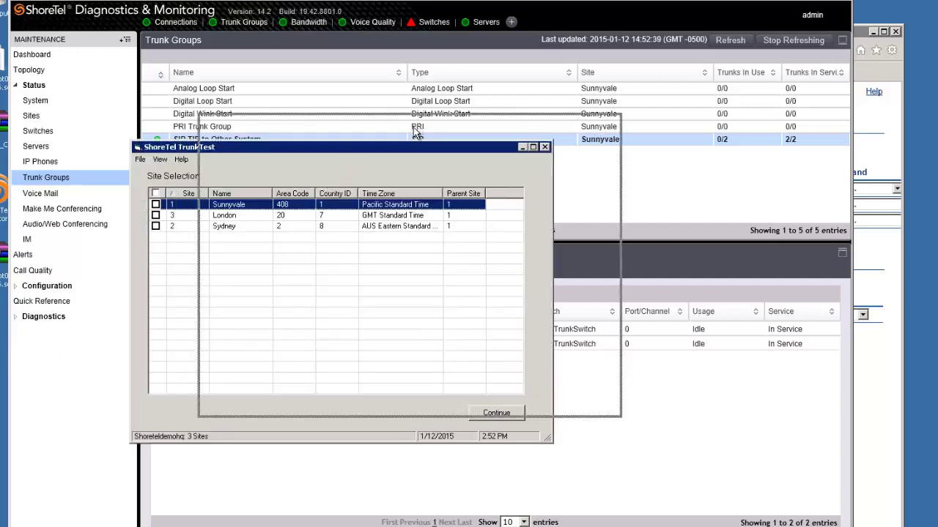
{"action": "left_click_drag", "start_coordinate": [349, 151], "coordinate": [417, 125]}
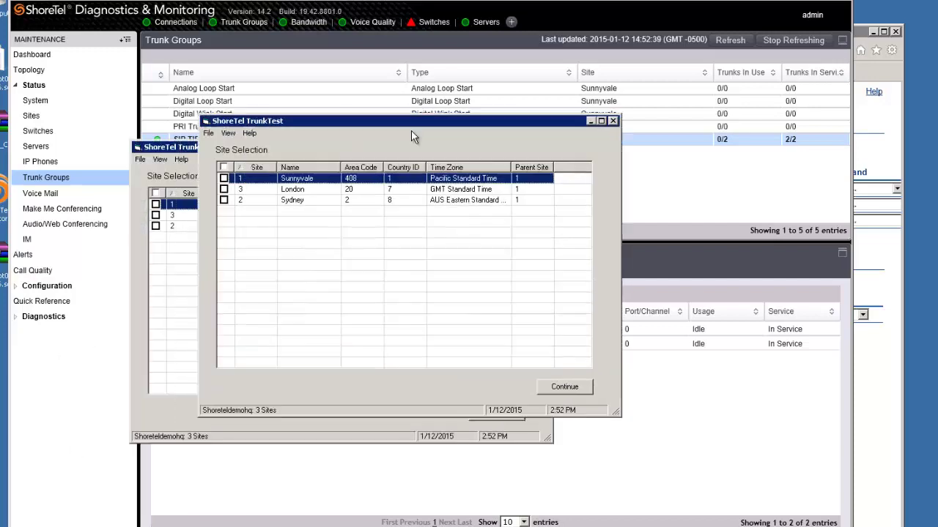
Step: Check VSipTrunkSwitch at Sunnyvale: both Tie to PBX trunks idle, In-Service, log length 1/1
{"action": "left_click", "coordinate": [564, 387]}
{"action": "left_click", "coordinate": [146, 223]}
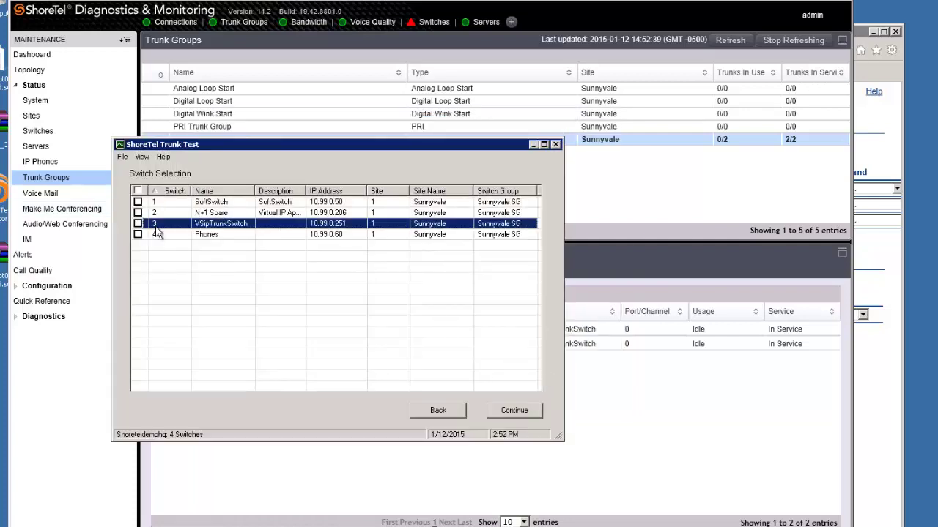
{"action": "left_click", "coordinate": [526, 415]}
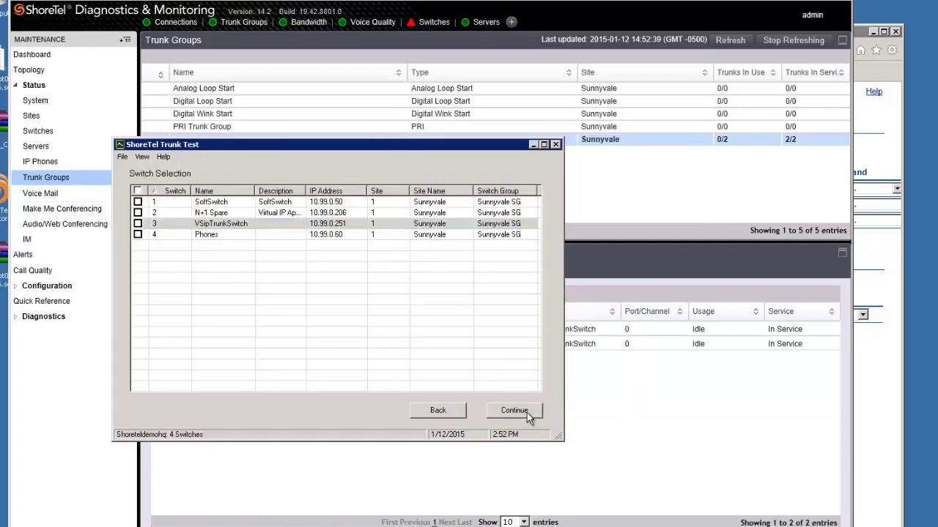
{"action": "left_click", "coordinate": [570, 340]}
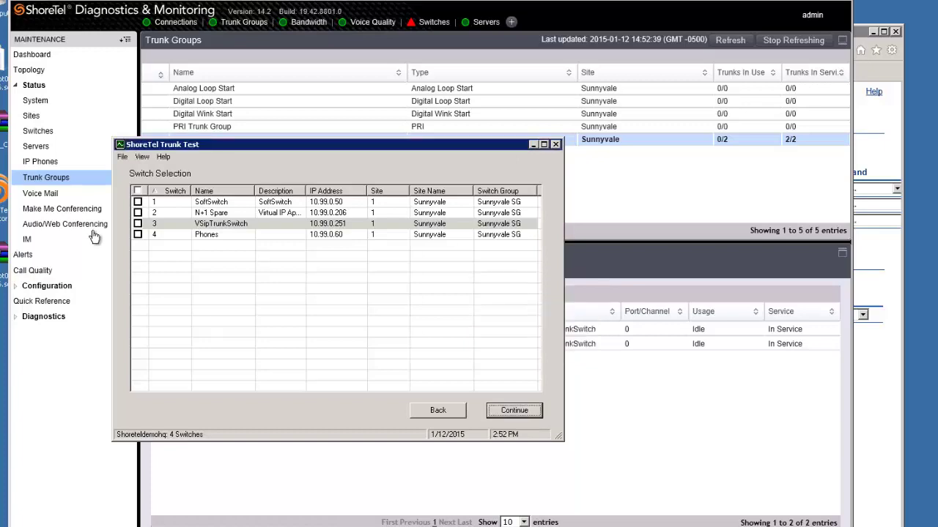
{"action": "left_click", "coordinate": [138, 224]}
{"action": "left_click", "coordinate": [521, 414]}
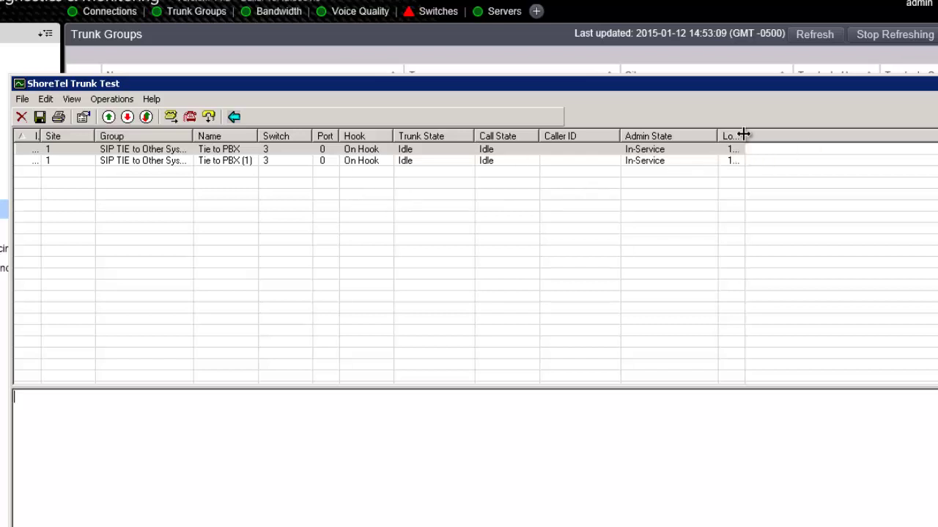
{"action": "left_click_drag", "start_coordinate": [743, 133], "coordinate": [769, 135]}
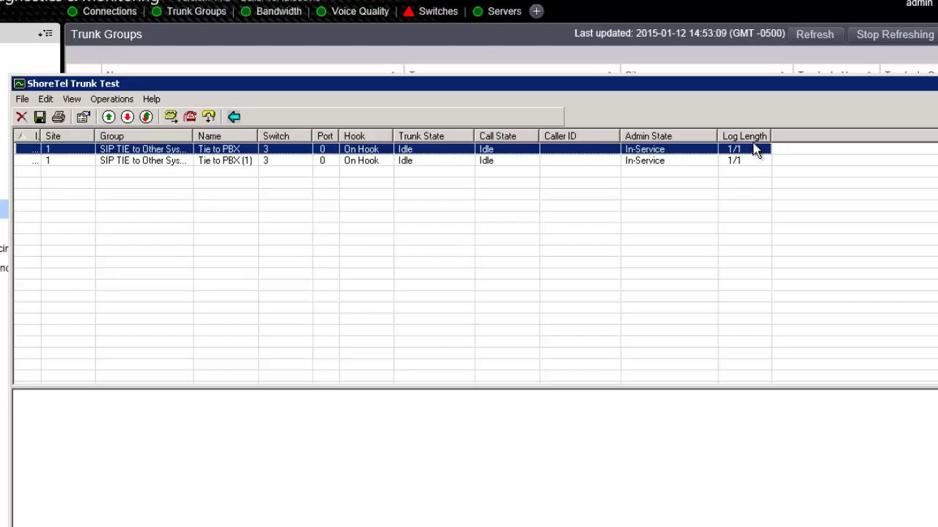
{"action": "key", "text": "alt+F4"}
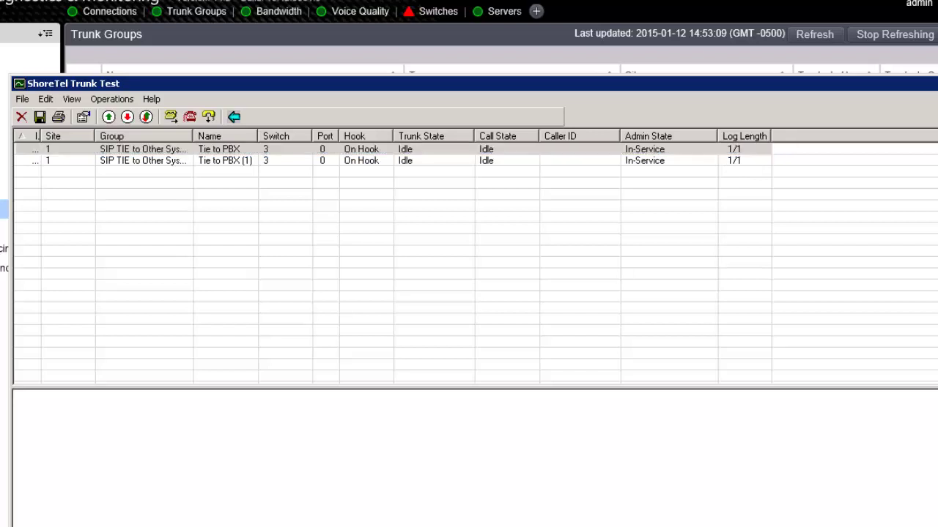
Step: Close Diagnostics & Monitoring to return to the Director voice switch summary
{"action": "key", "text": "alt+F4"}
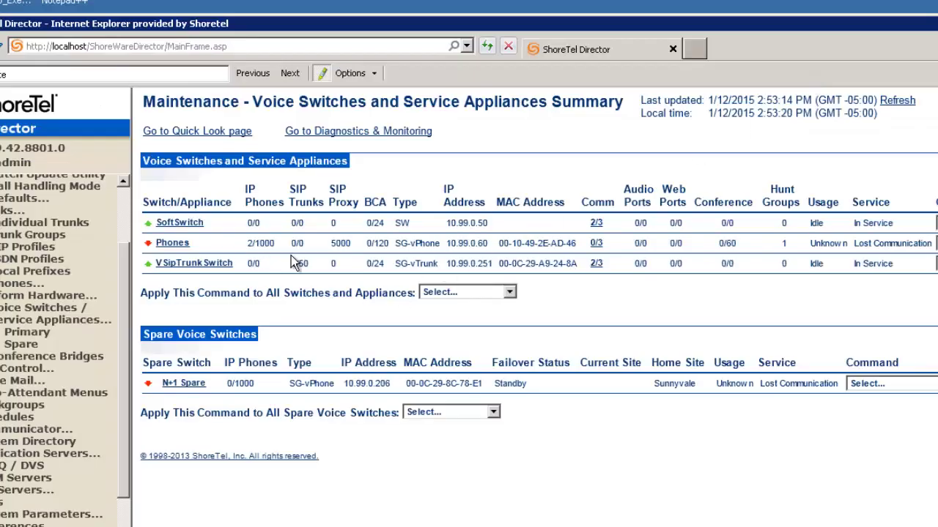